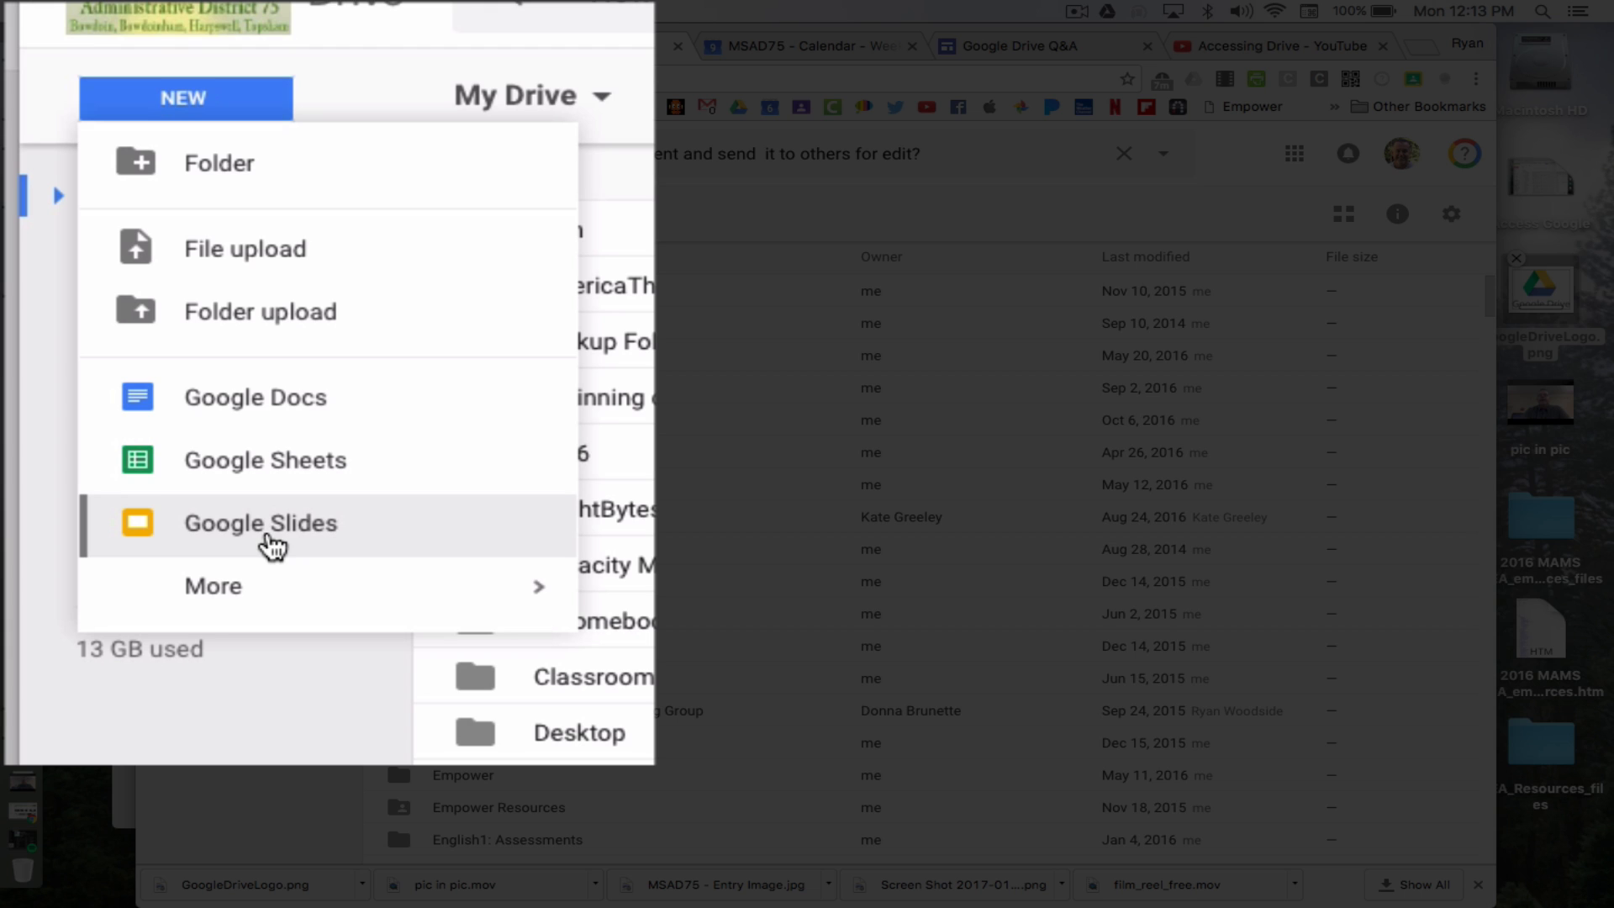
Create a new blank Google Docs document from My Drive.
left_click(248, 407)
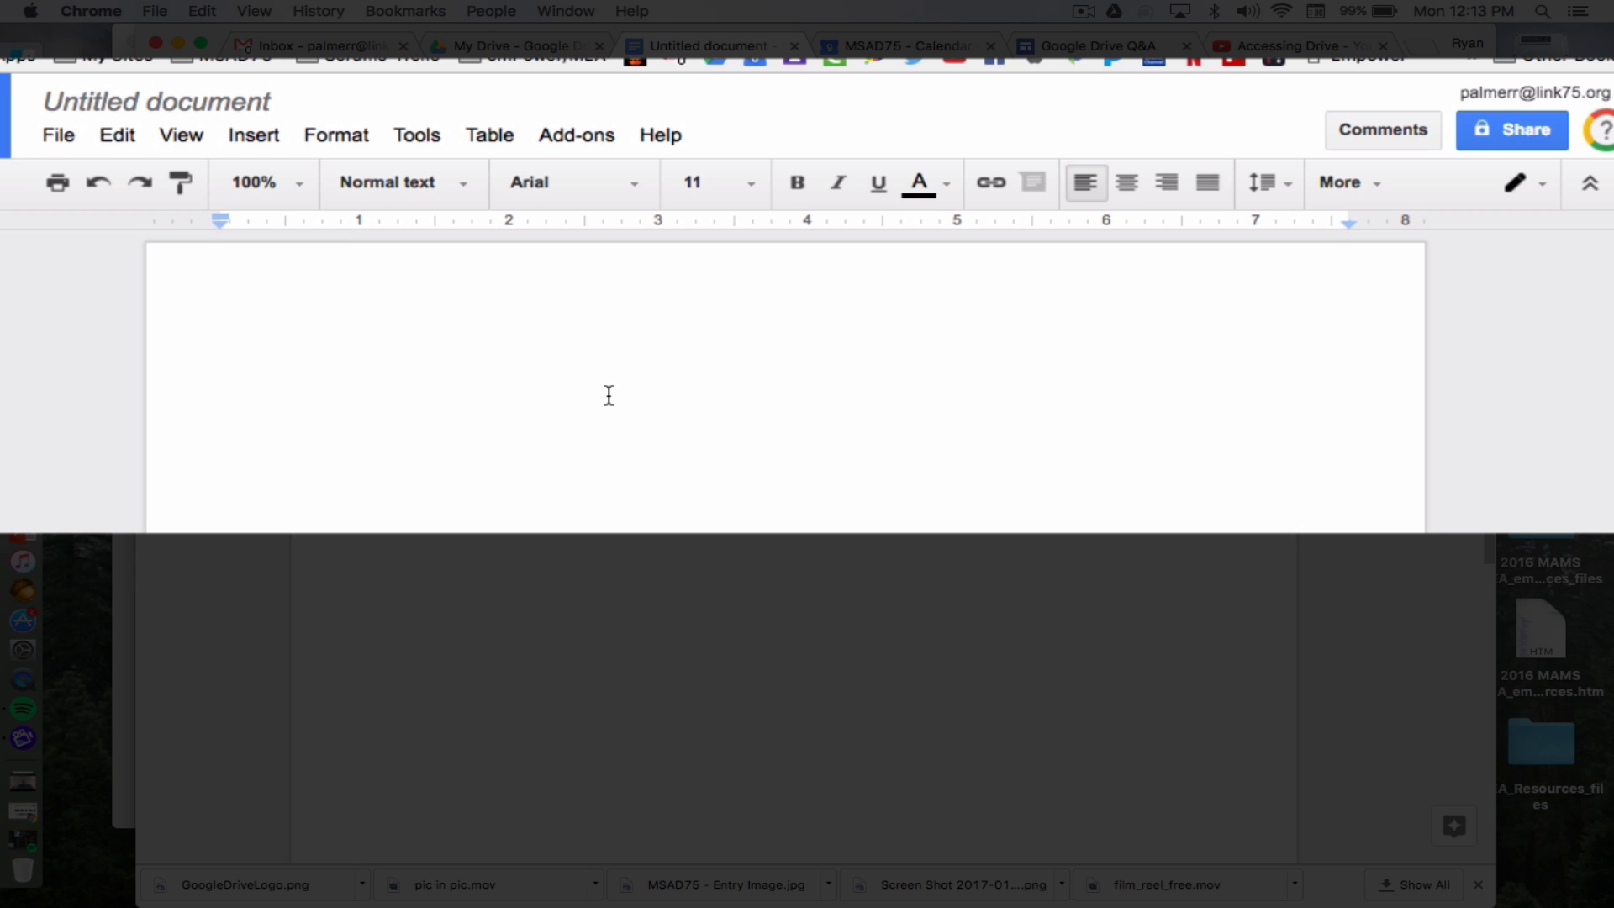
Examine the available fonts, font sizes, line spacing choices, extra list and indent tools, and the insertable items including chart types.
left_click(637, 183)
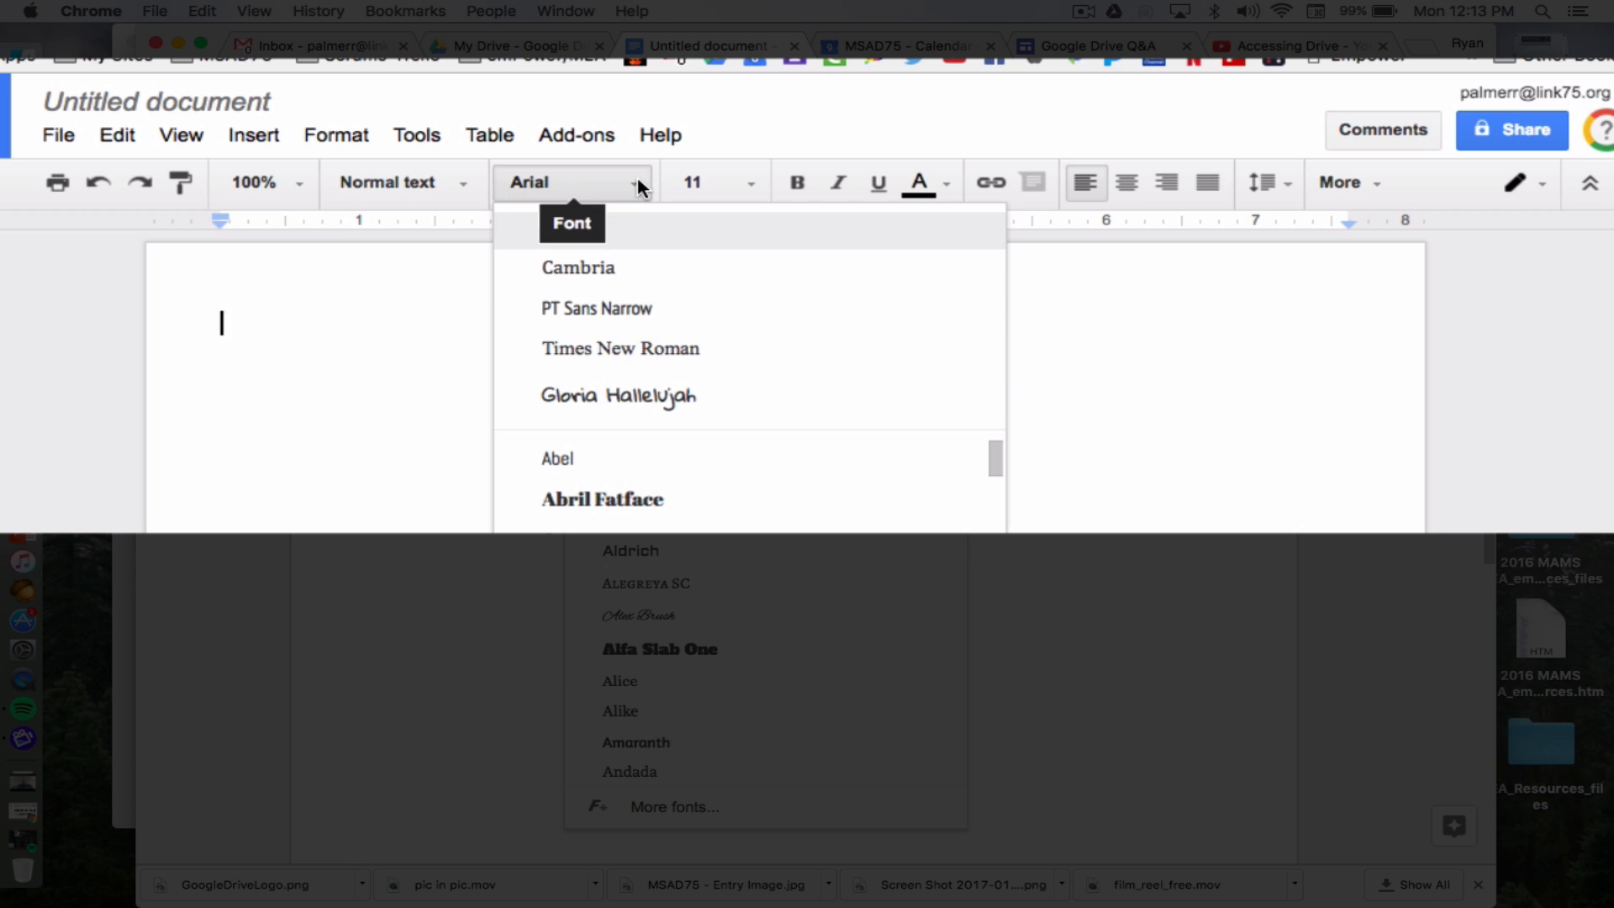
left_click(753, 184)
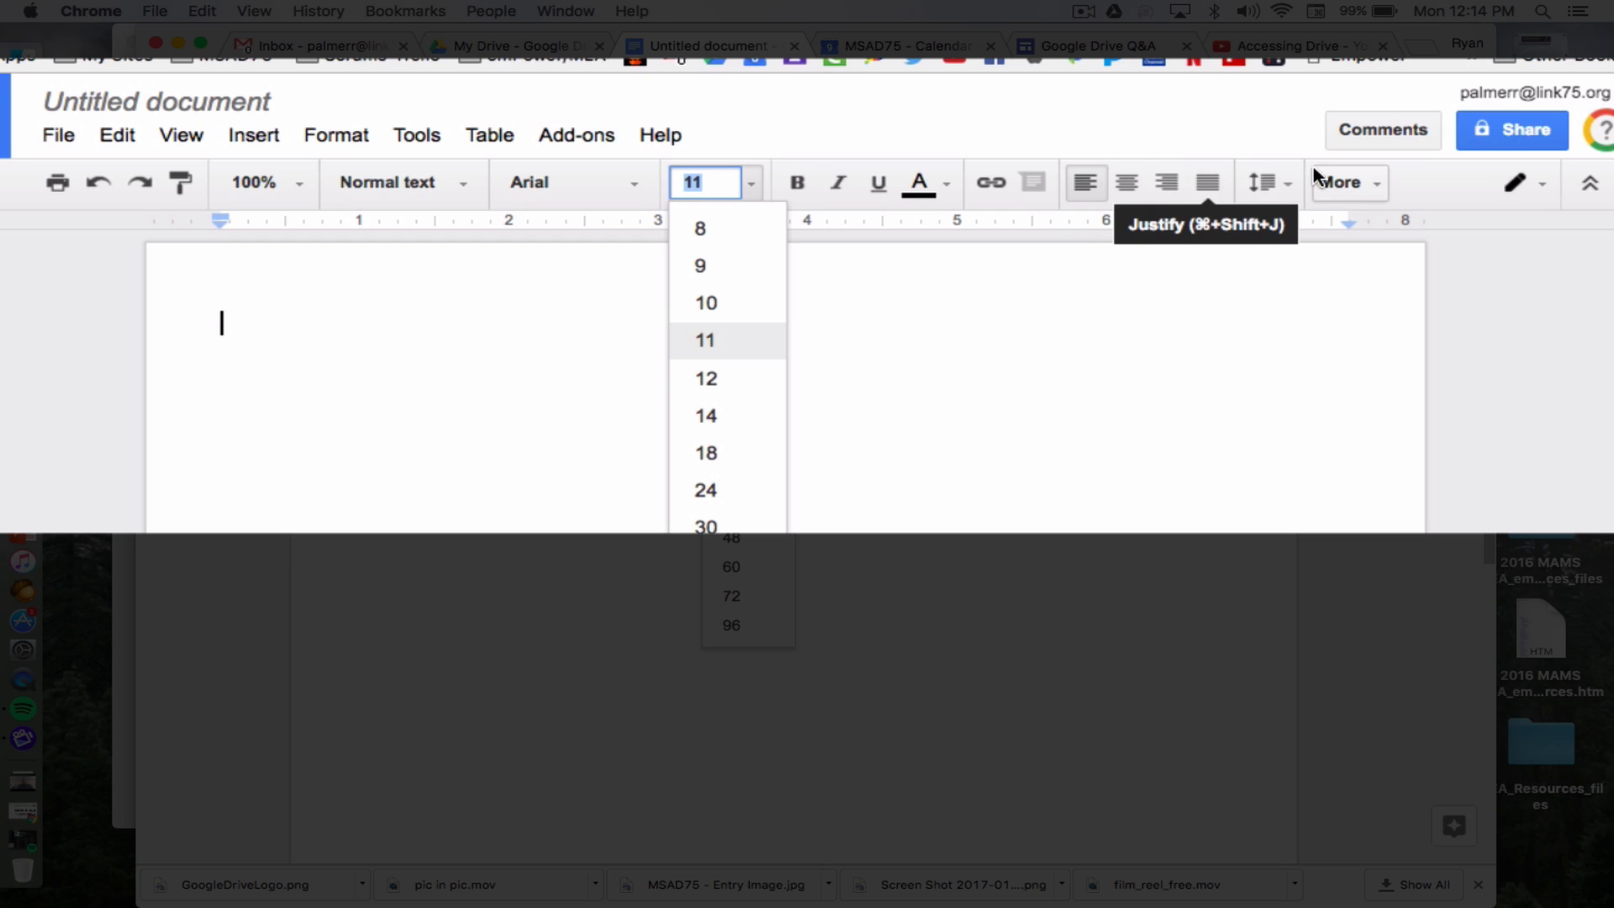
left_click(1291, 187)
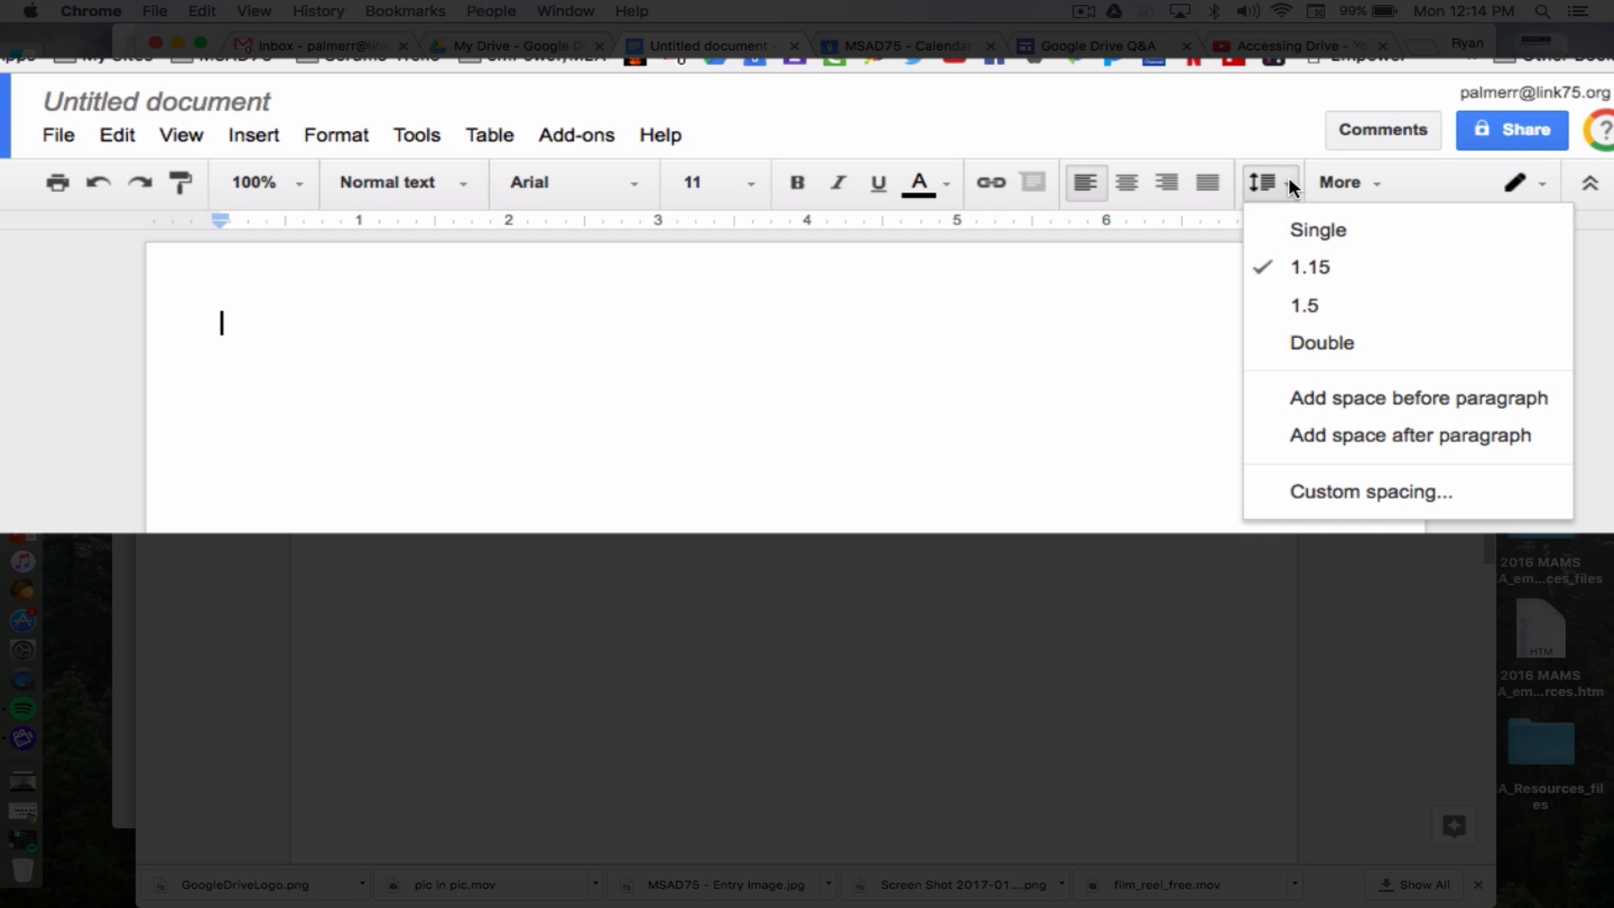
left_click(1370, 180)
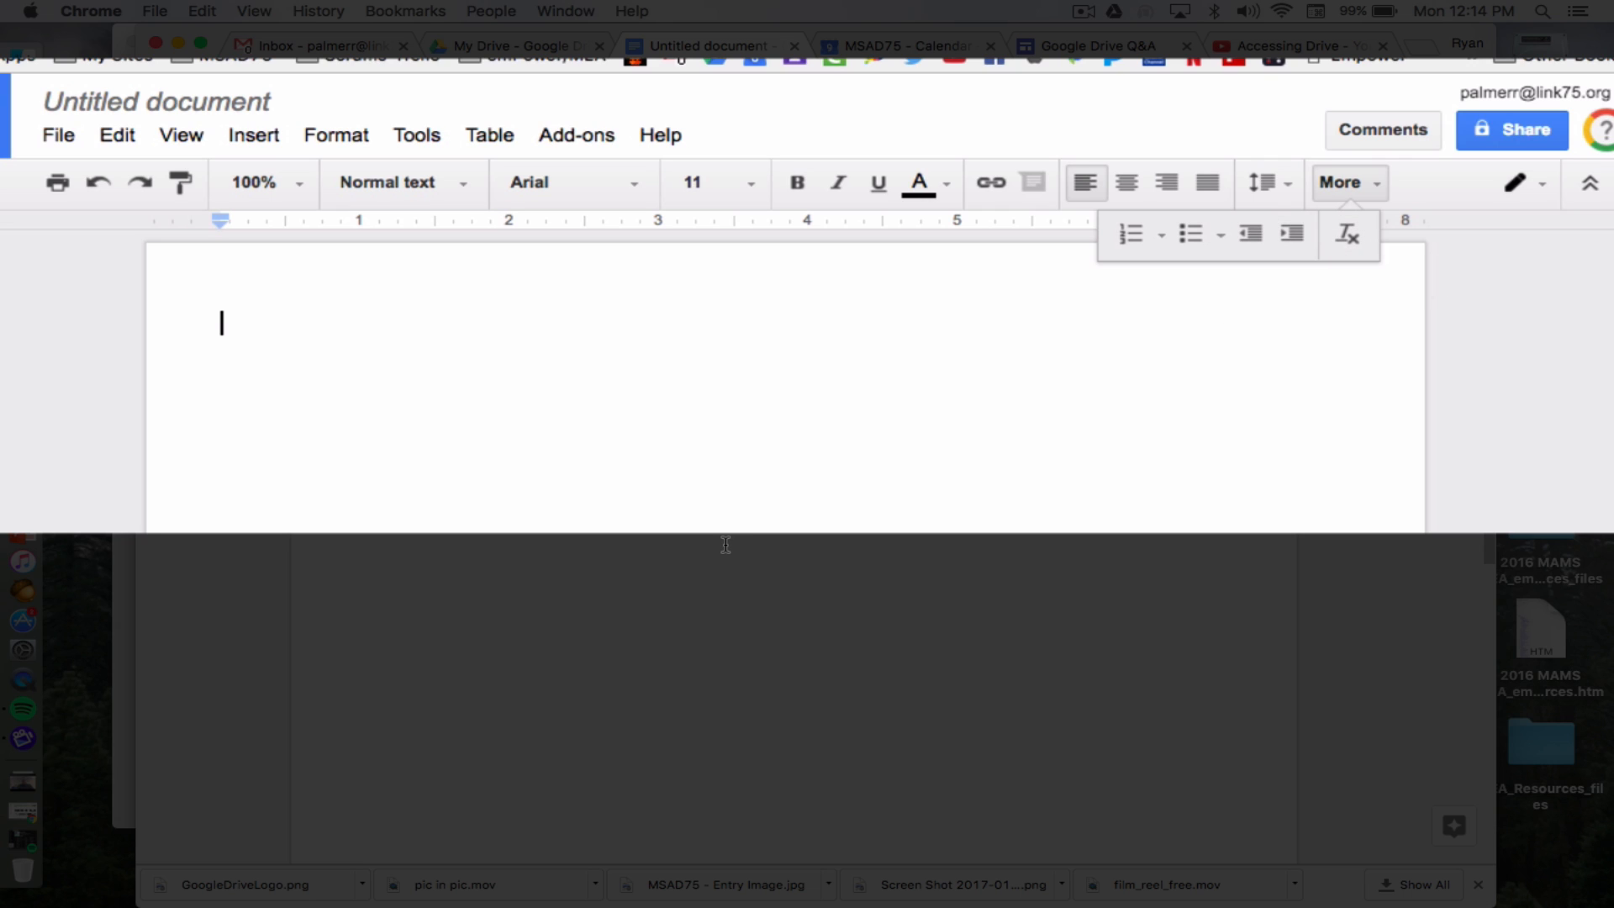
left_click(259, 136)
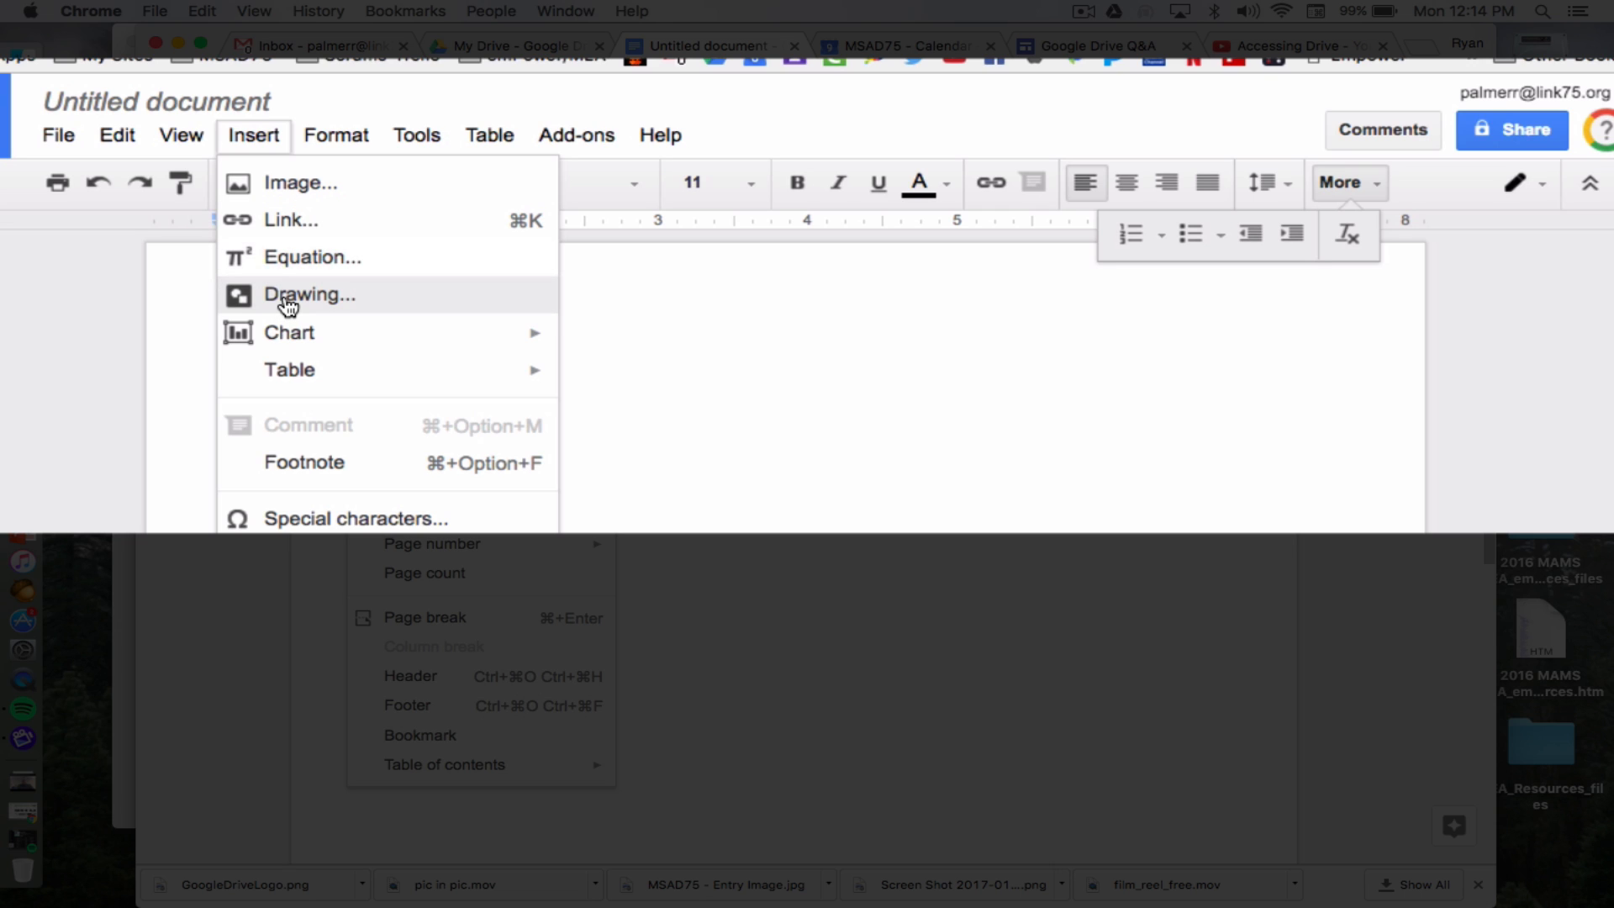
mouse_move(286, 335)
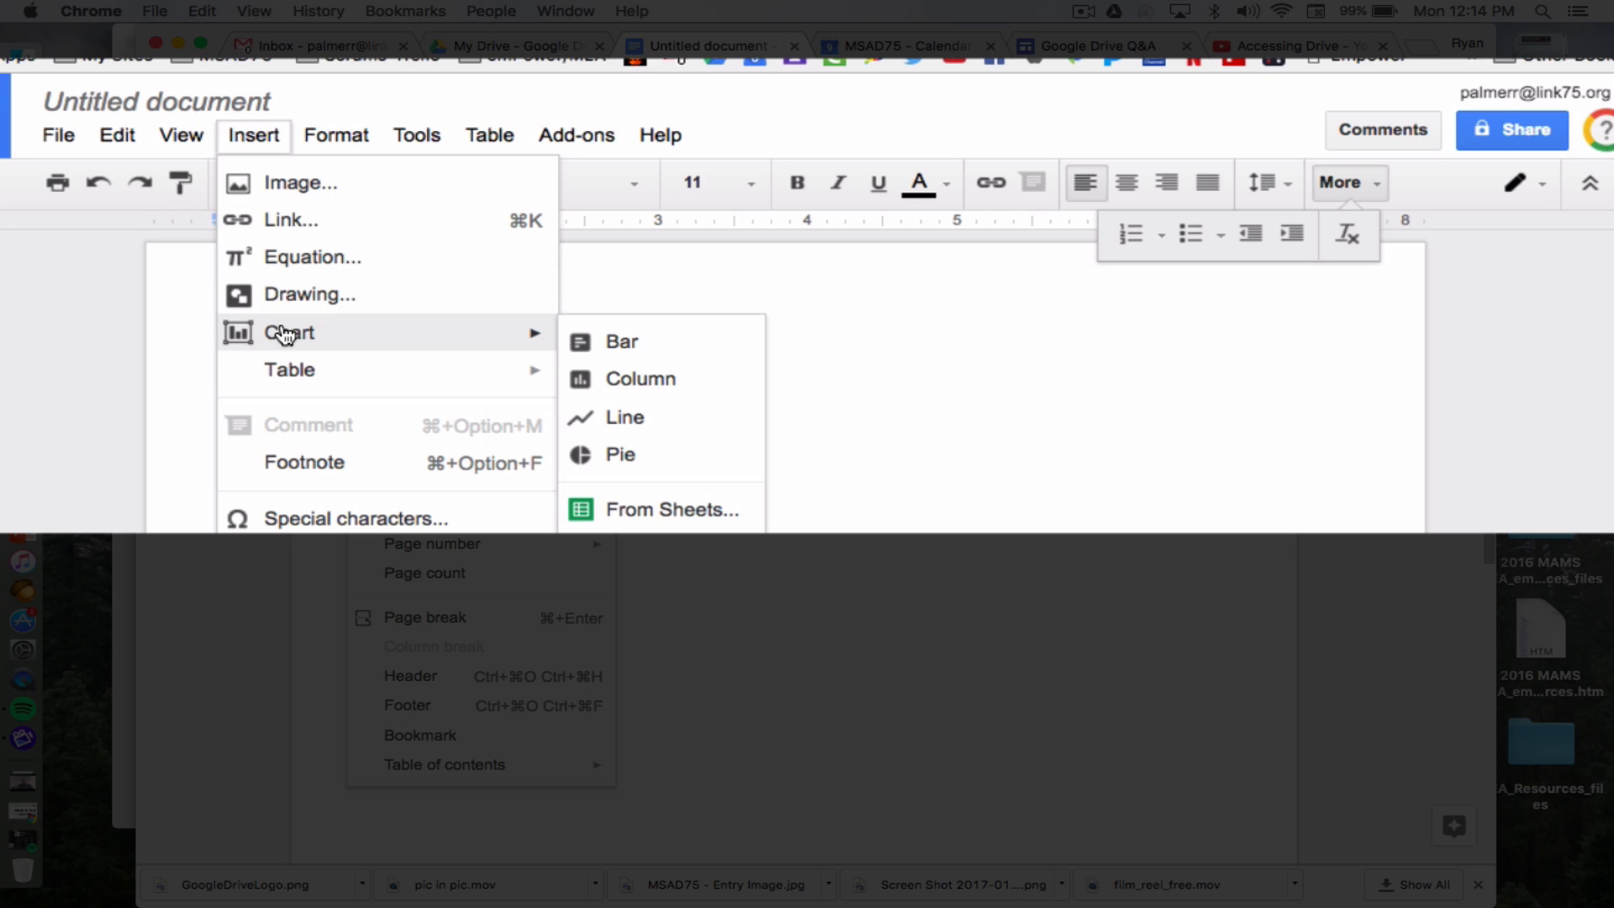
left_click(850, 703)
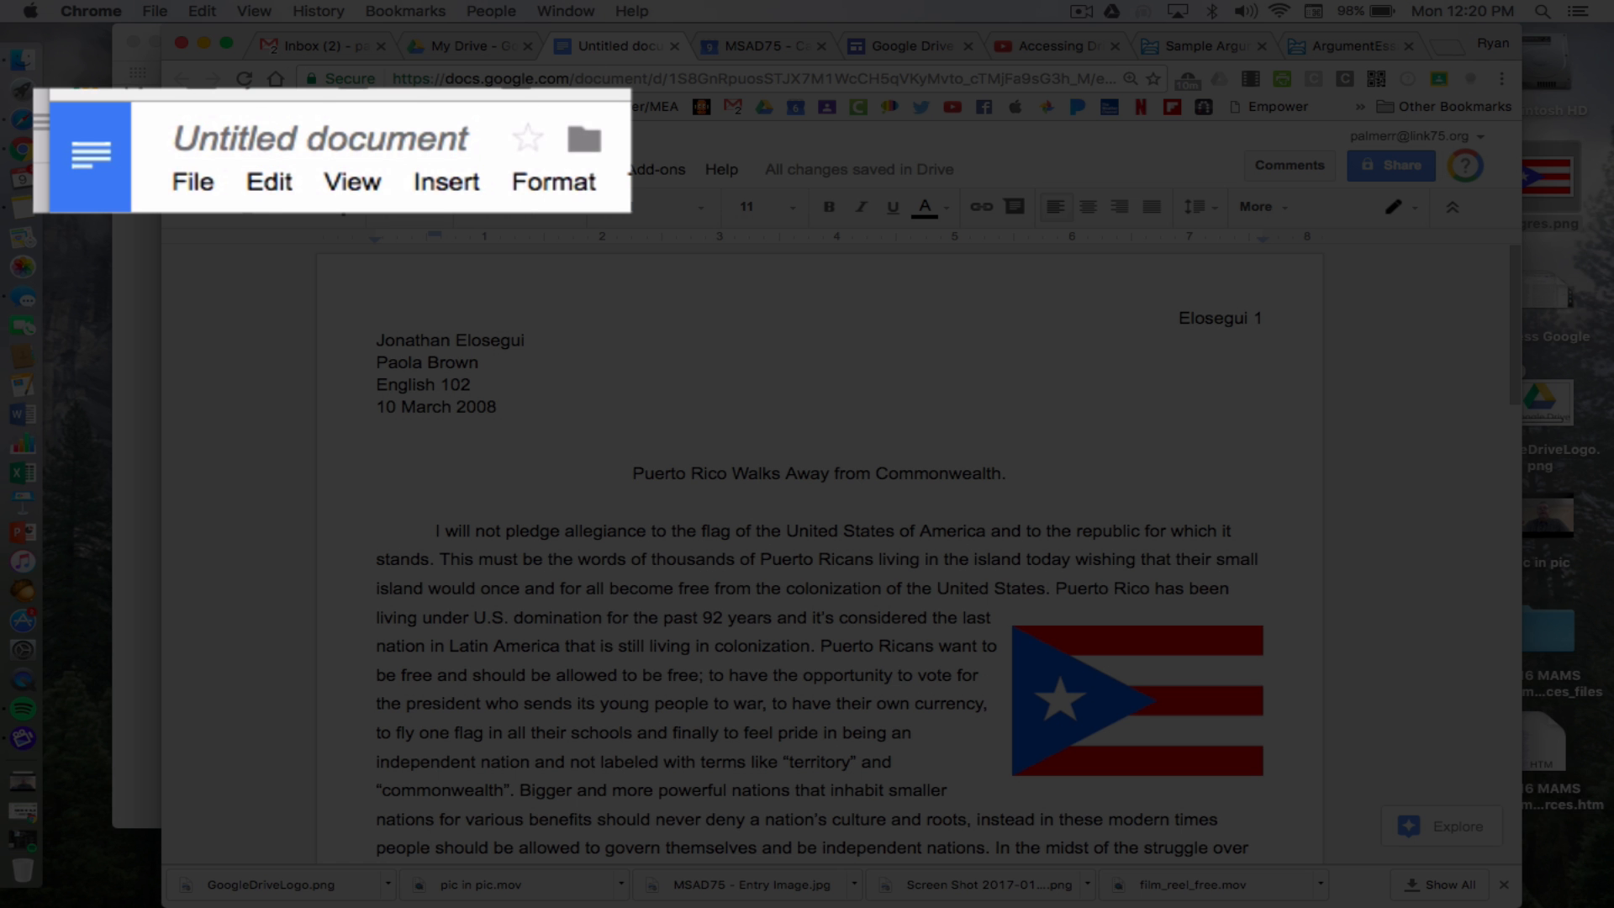
Rename the untitled document as Puerto Rico Essay.
left_click(274, 139)
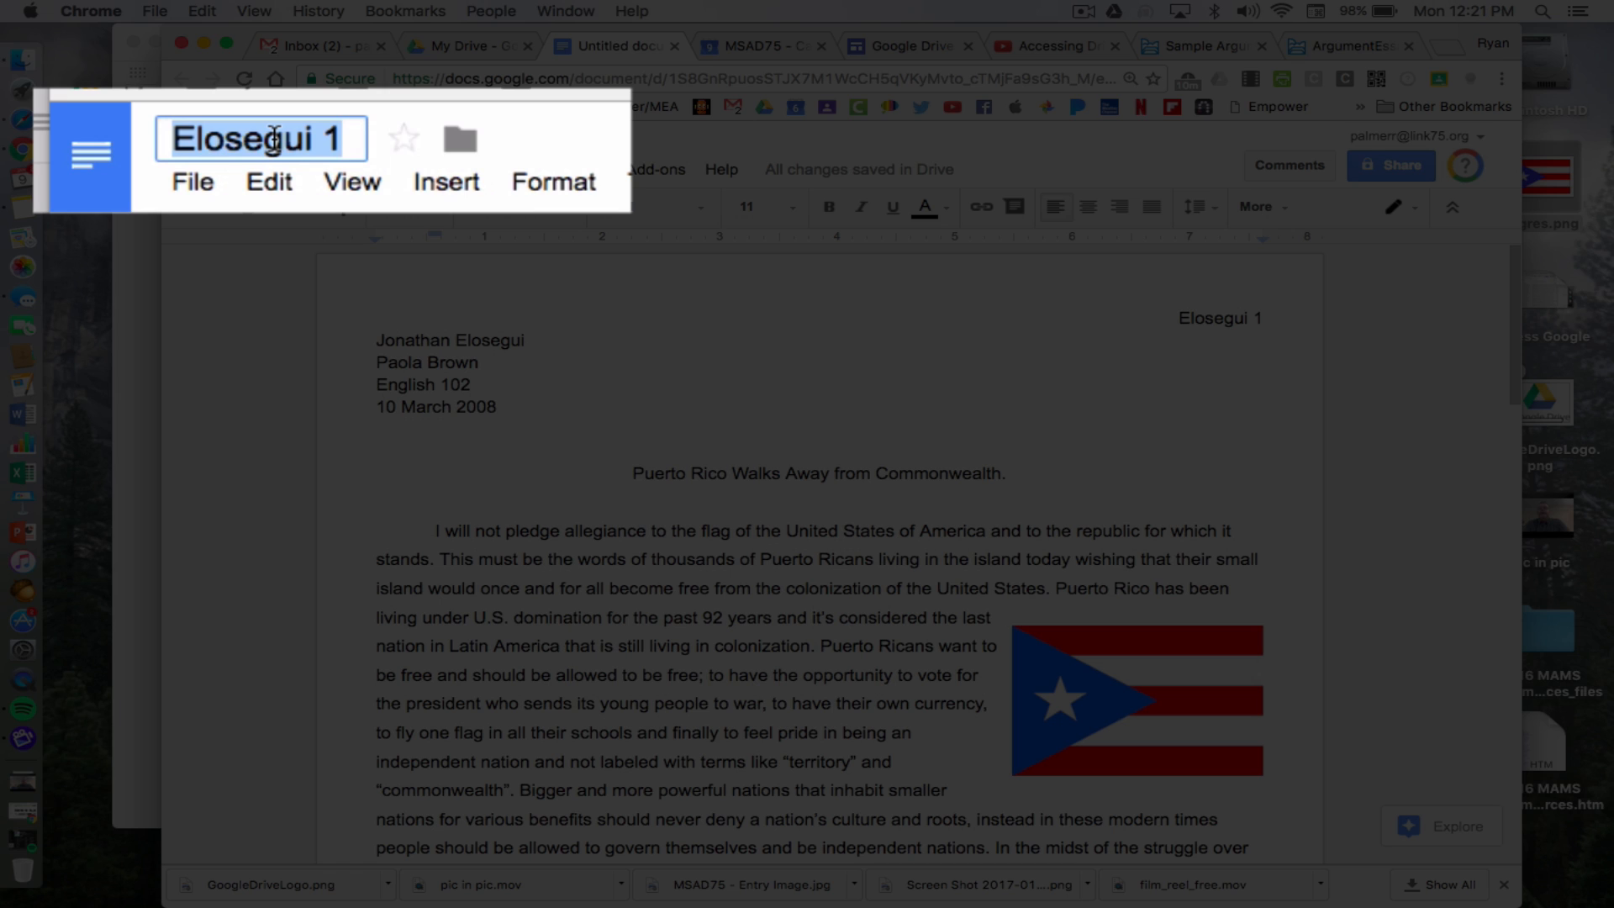
type("P")
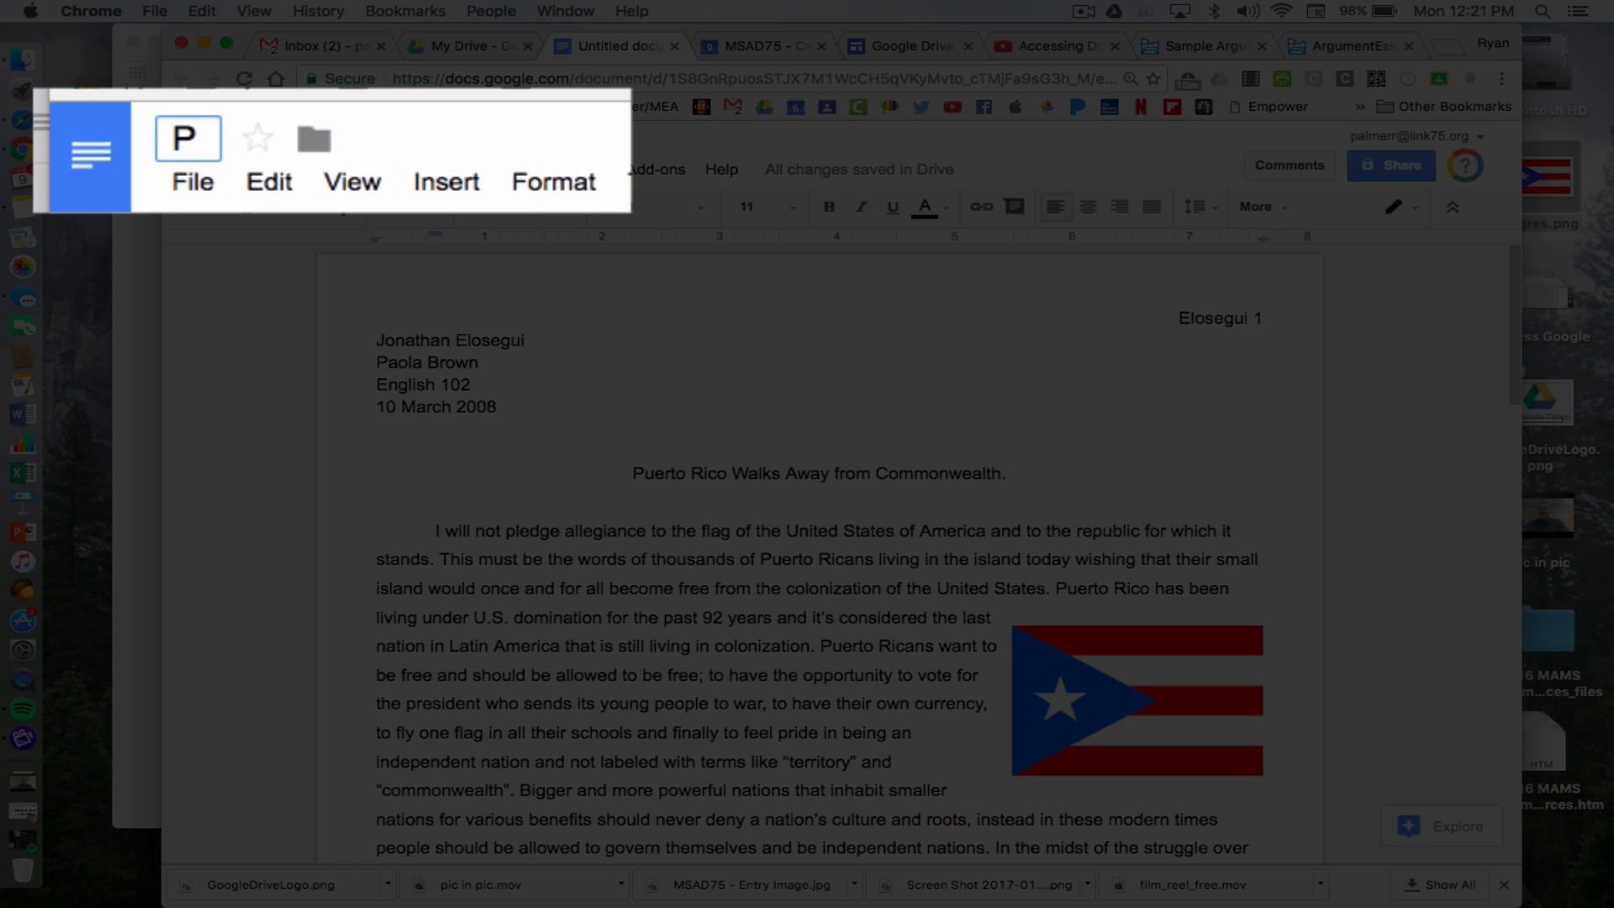
type("uerto")
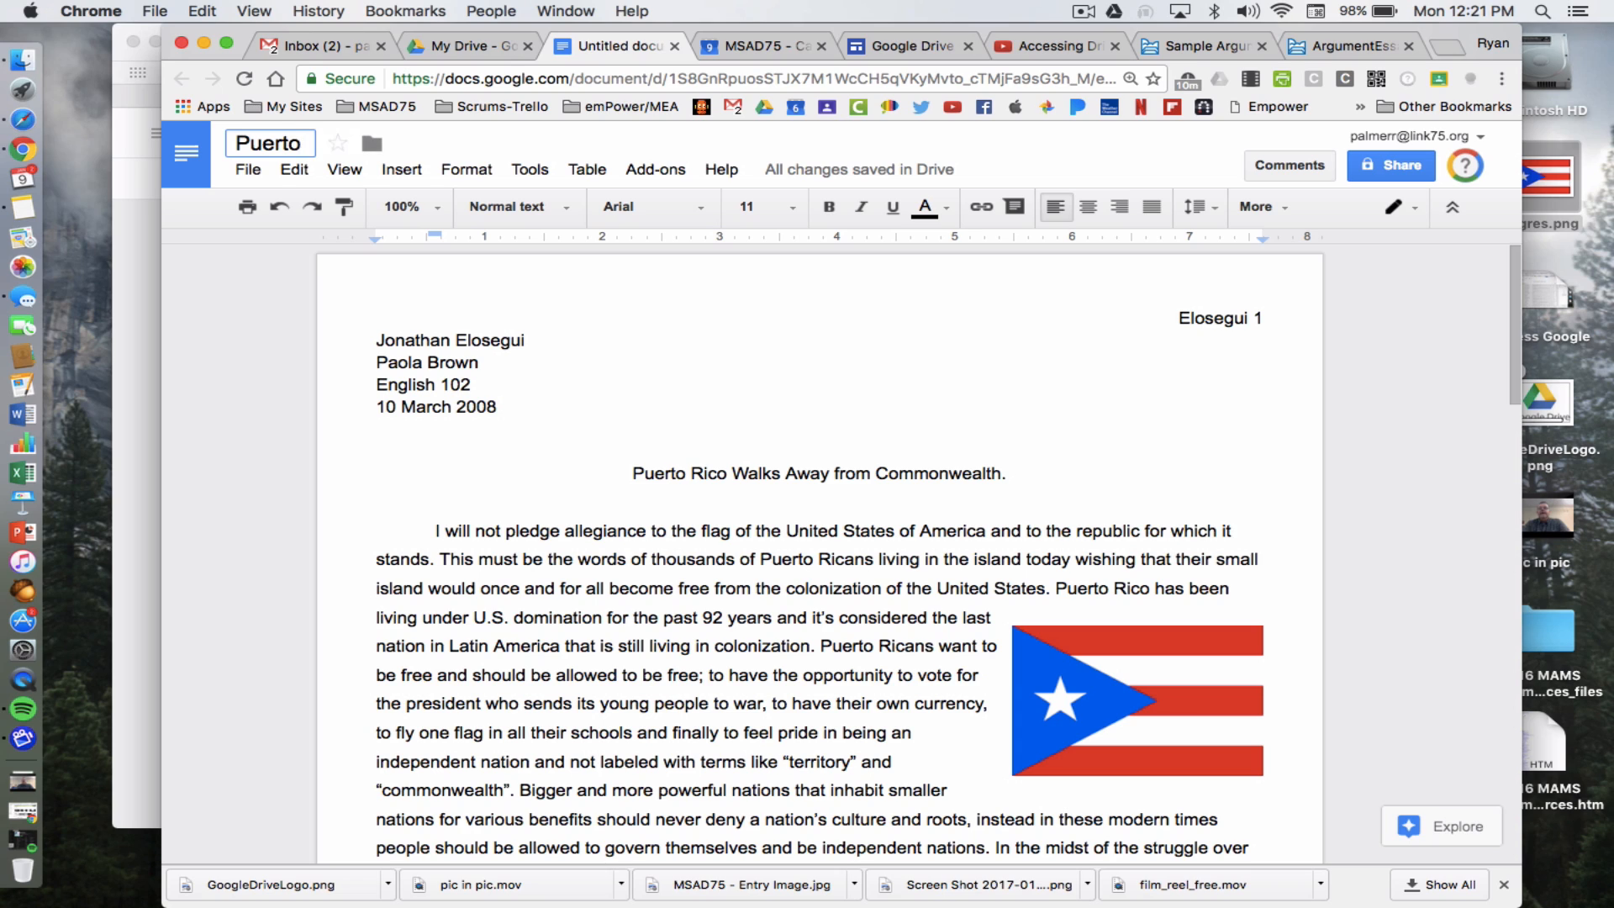
type(" Rico S")
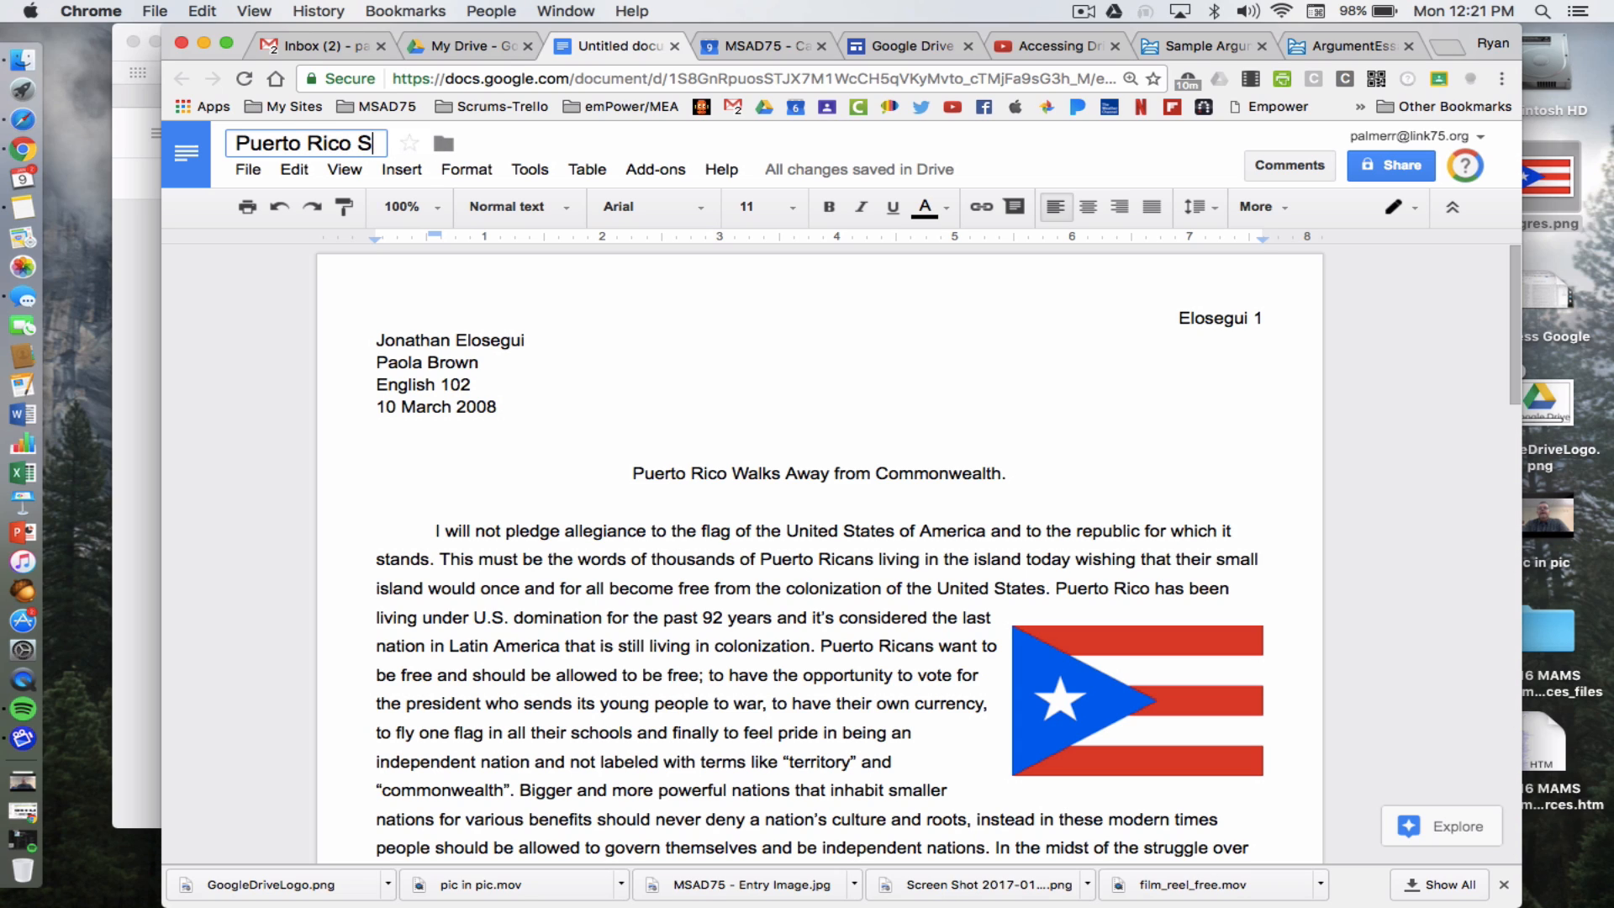
type("ee")
key("BackSpace")
key("BackSpace")
key("BackSpace")
type("Ess")
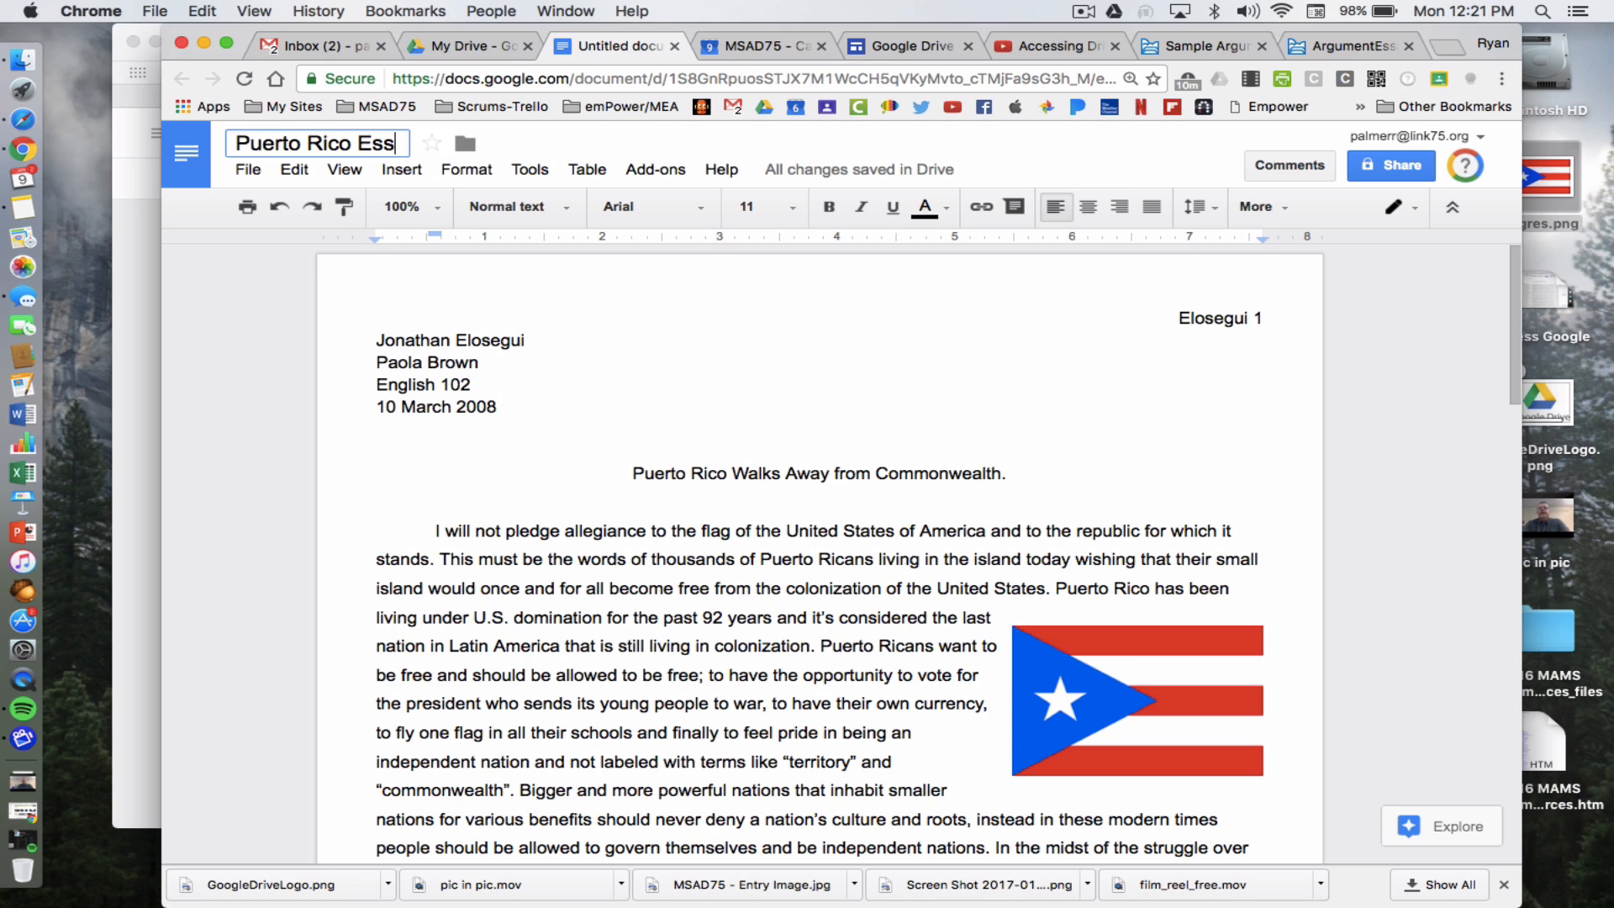
type("ay")
key("Return")
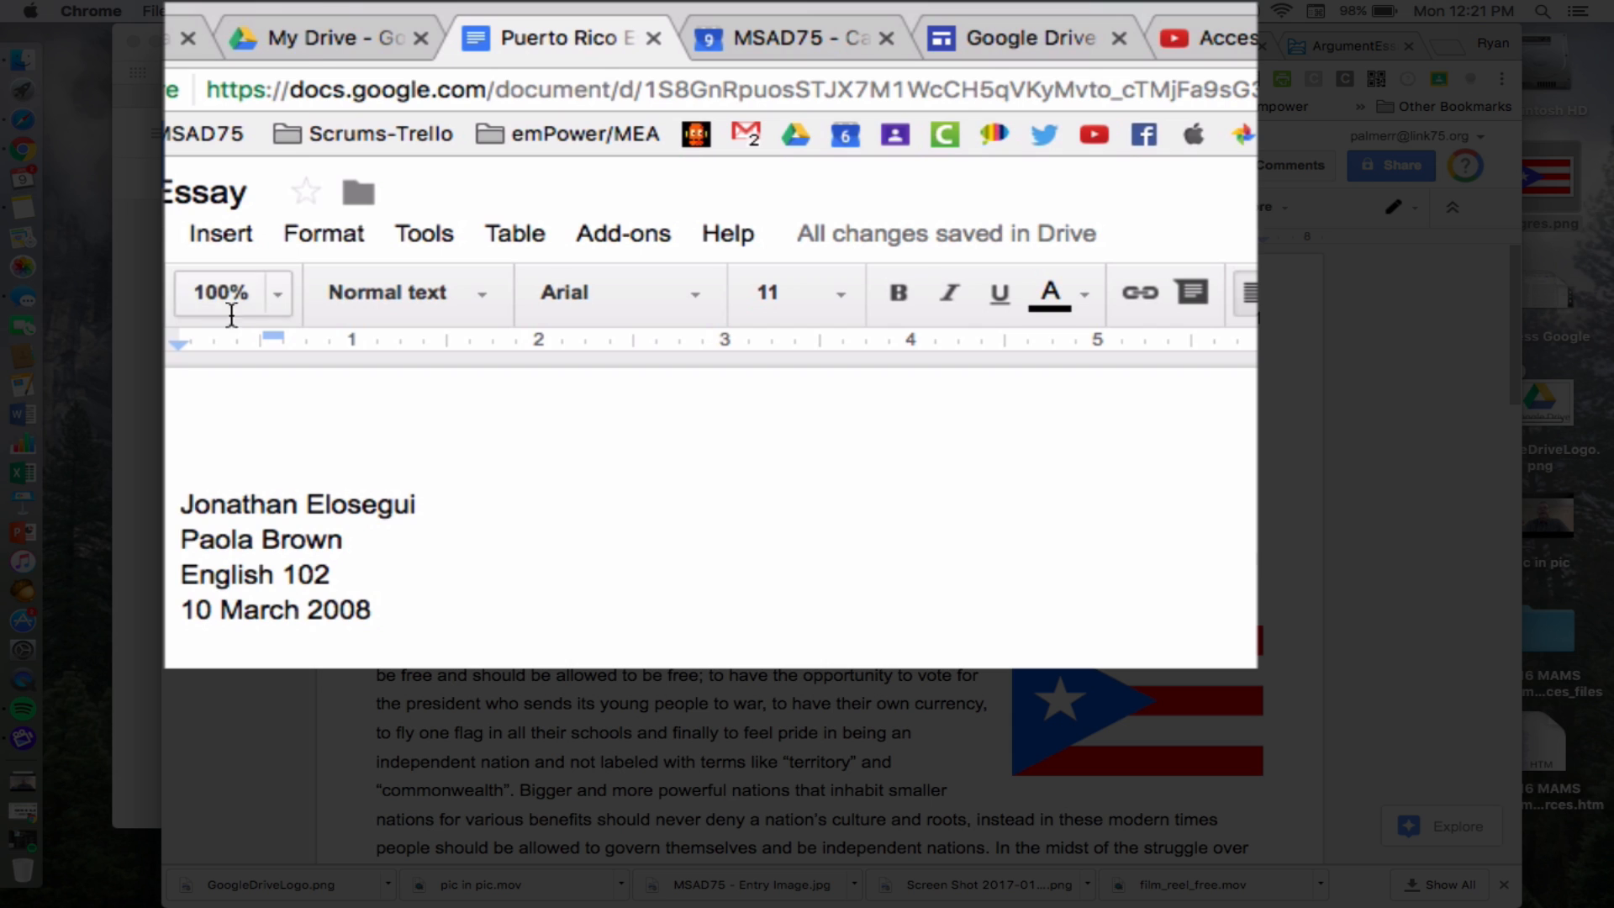
Switch to My Drive, replace the existing search text with Puerto, and open the Puerto Rico Essay document found.
left_click(471, 47)
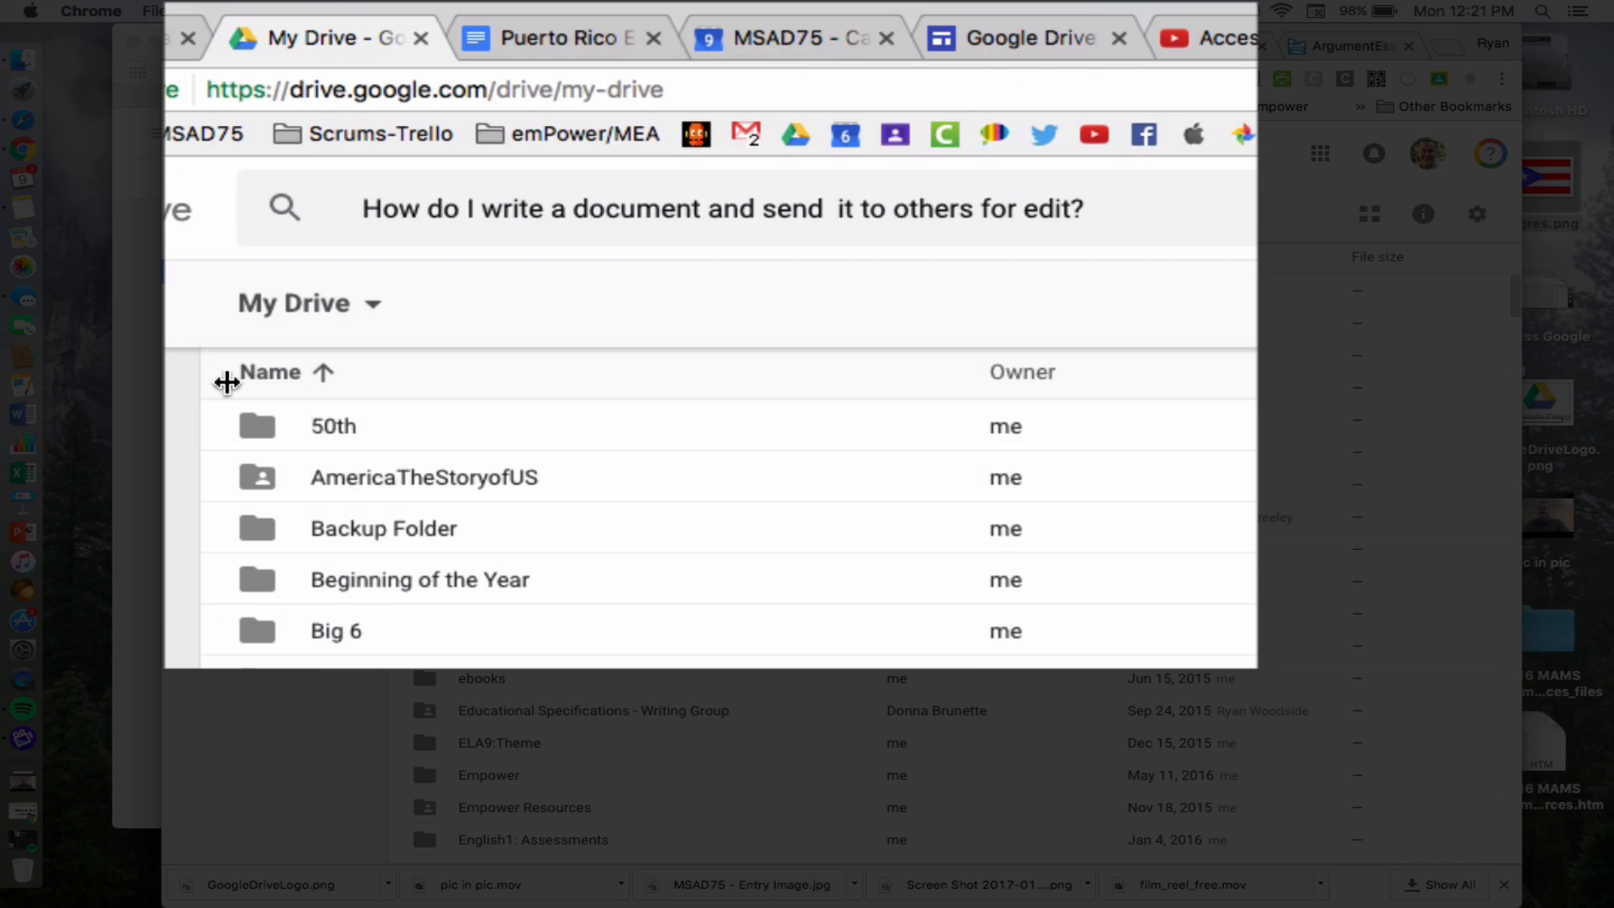
left_click(572, 211)
triple_click(572, 211)
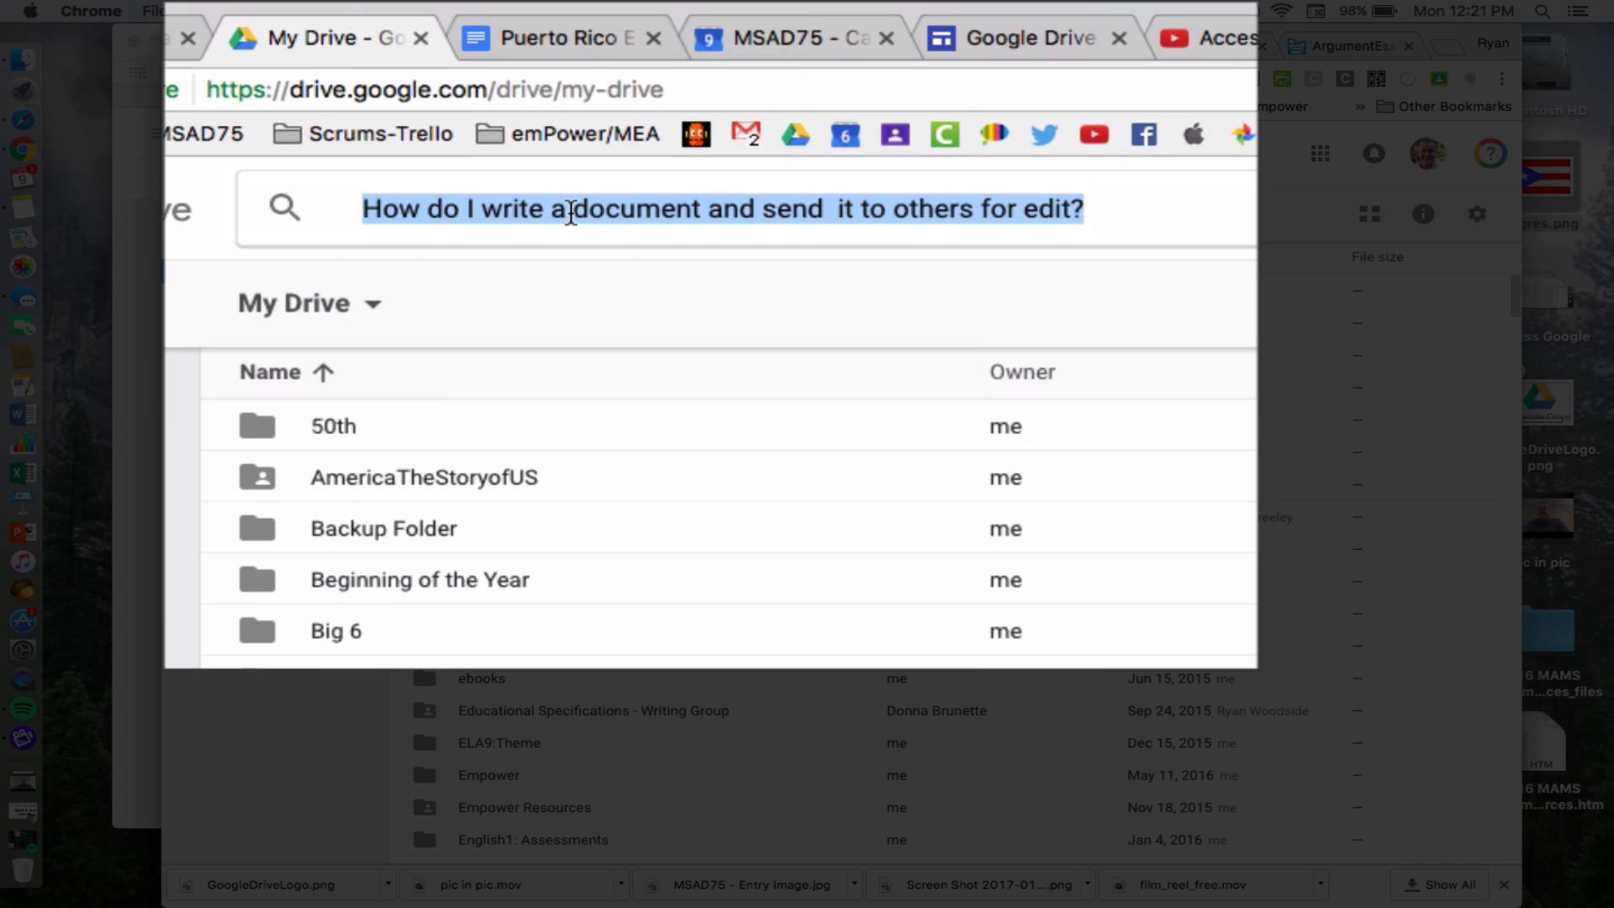
key("BackSpace")
type("Puerot")
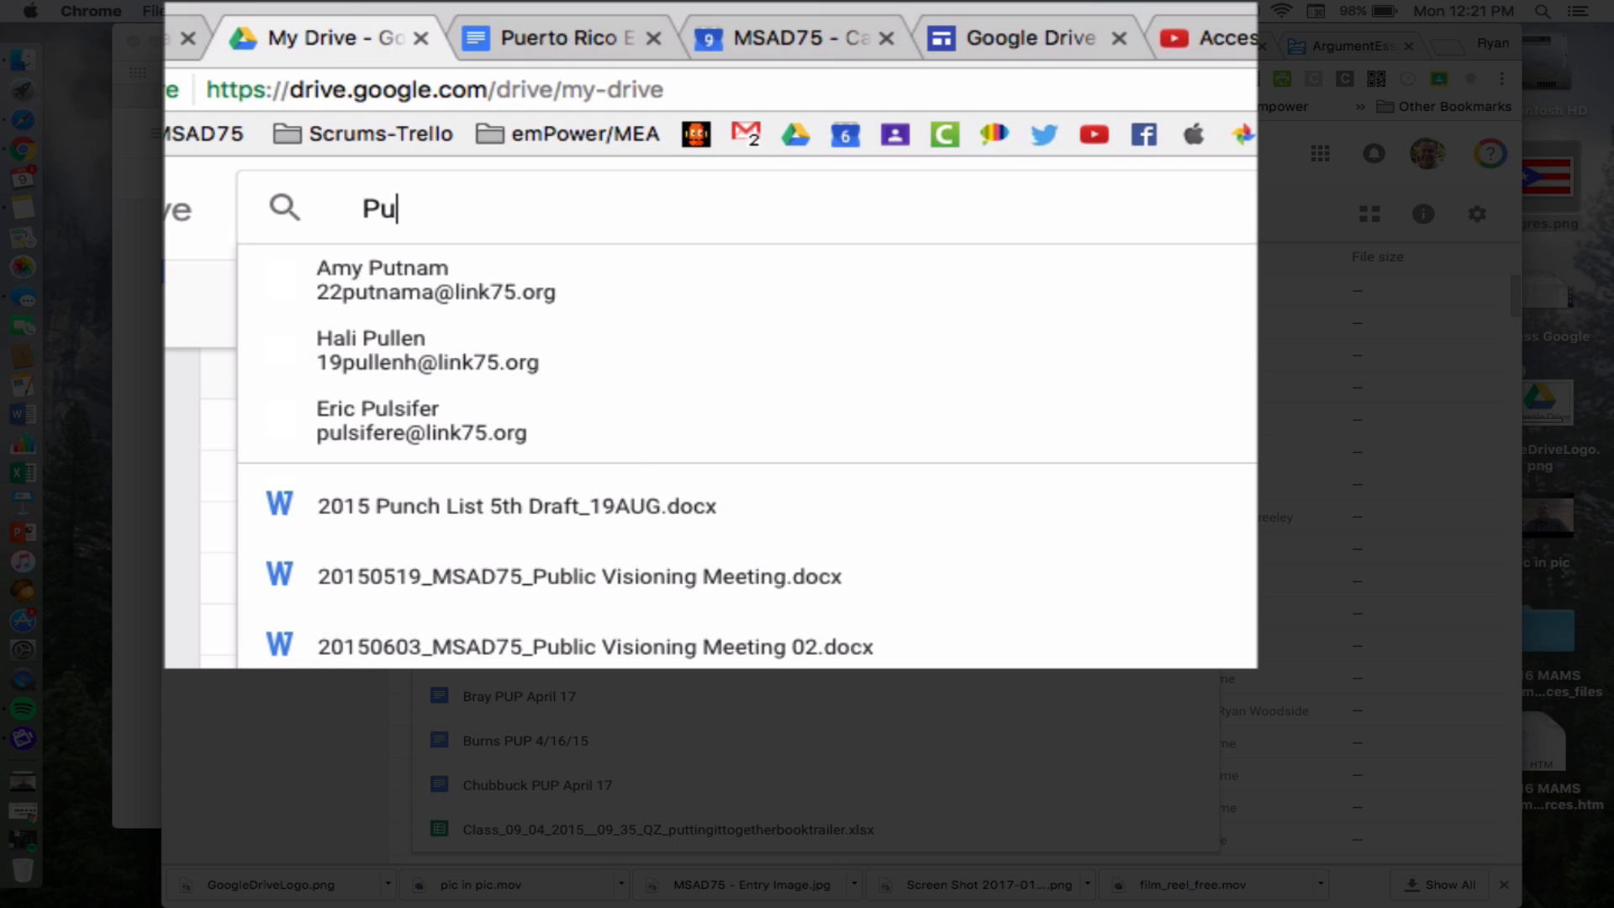
key("BackSpace")
key("BackSpace")
type("to")
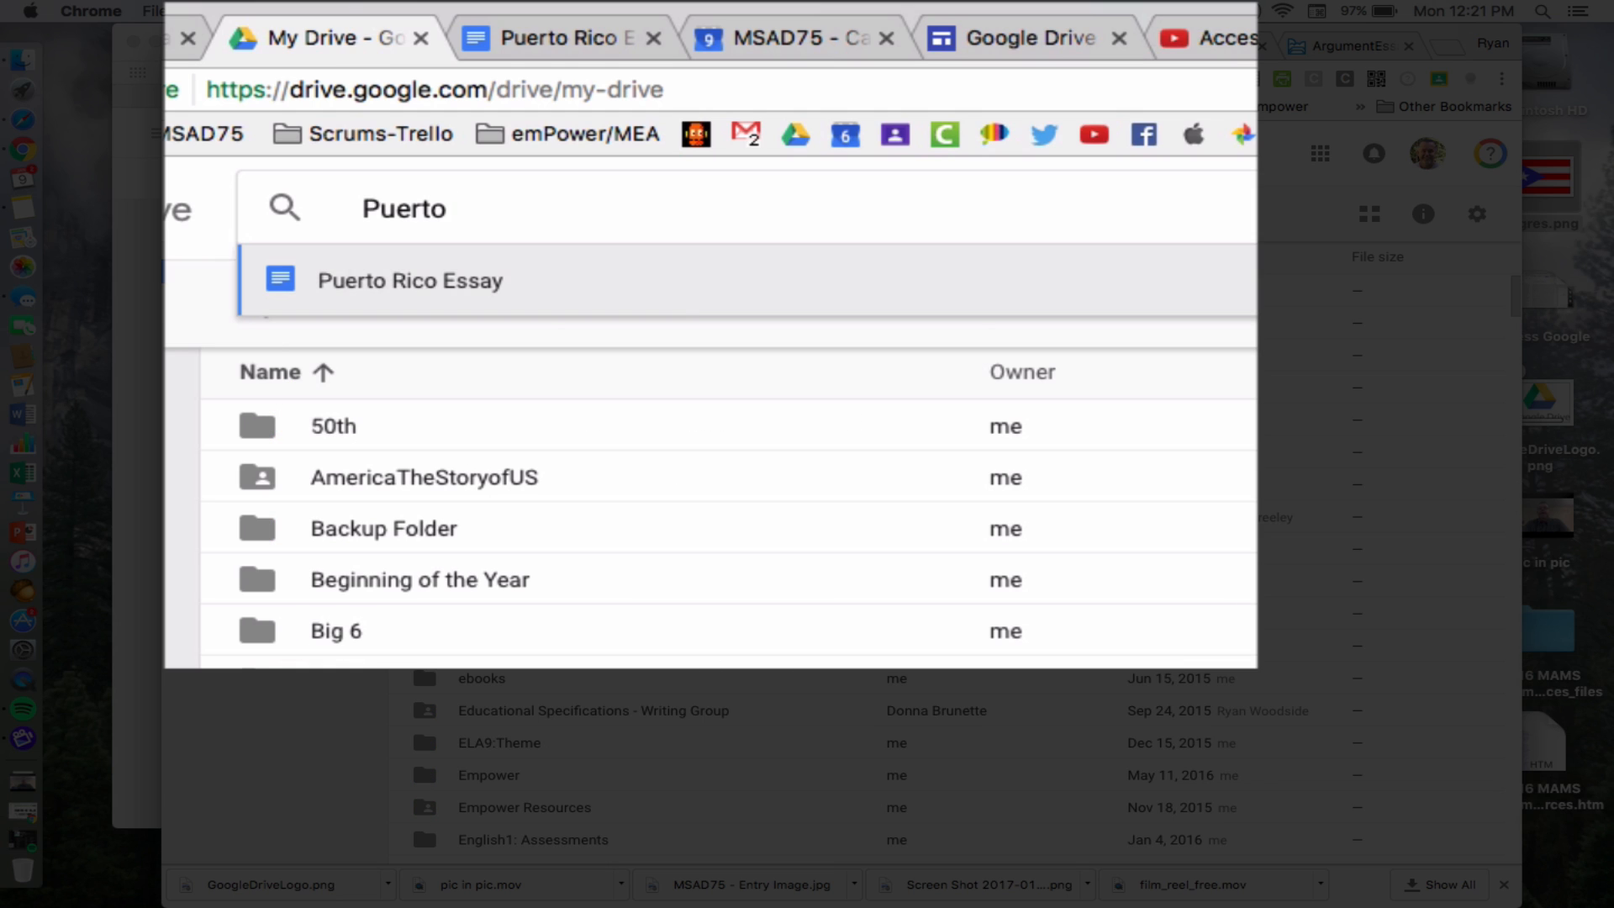
left_click(343, 290)
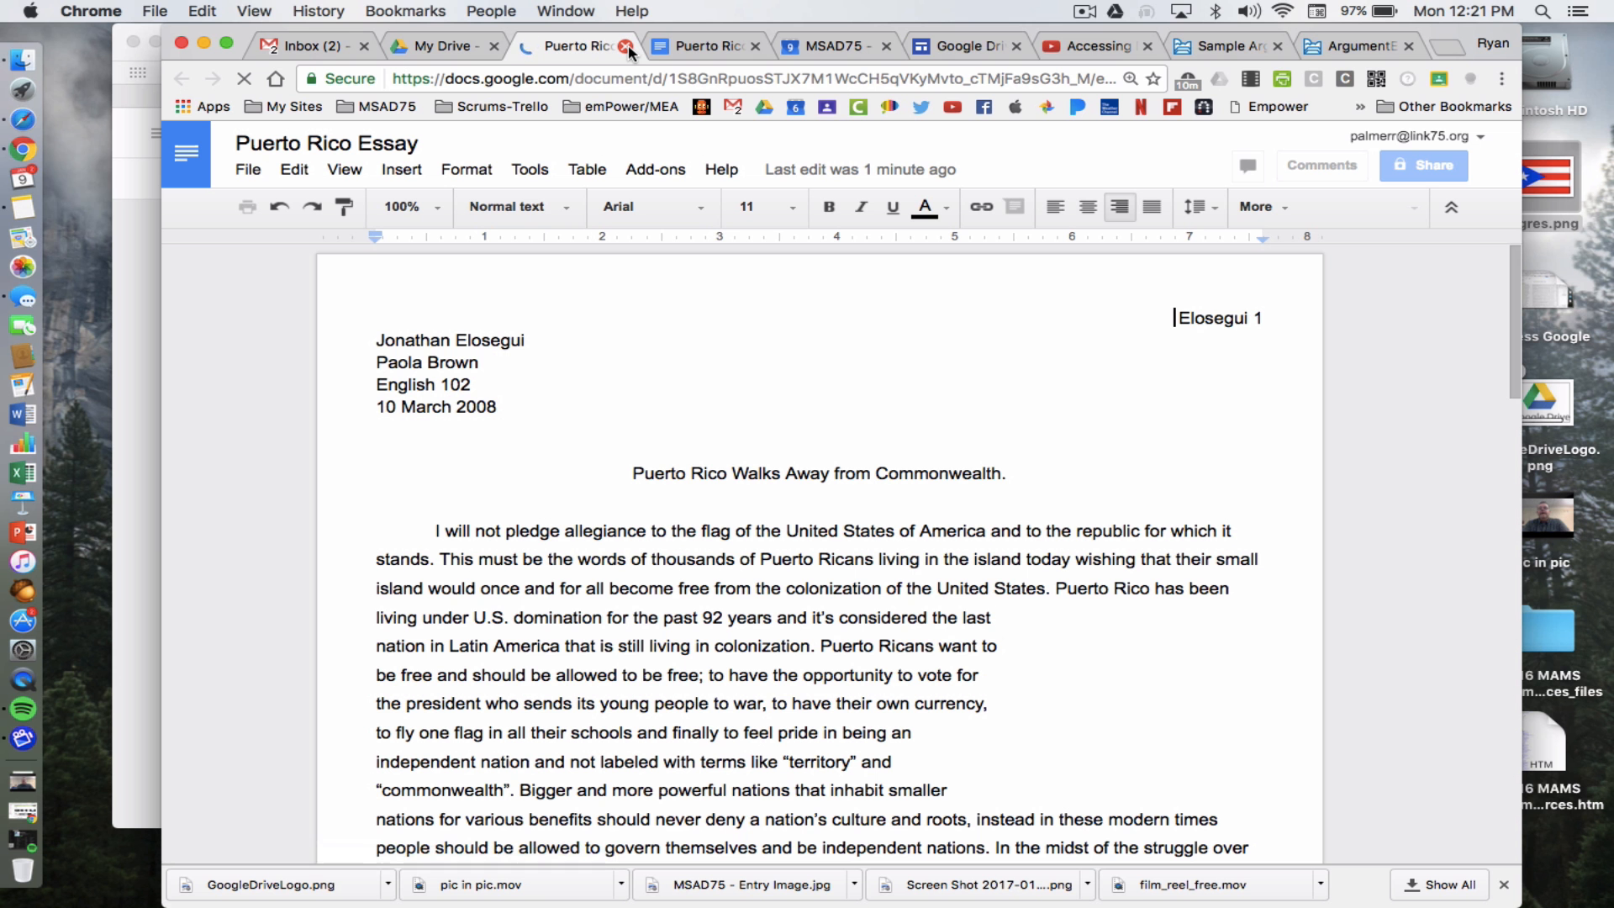
Close the duplicate copy of the essay and return to the originally opened document, placing the cursor after the date line.
left_click(628, 47)
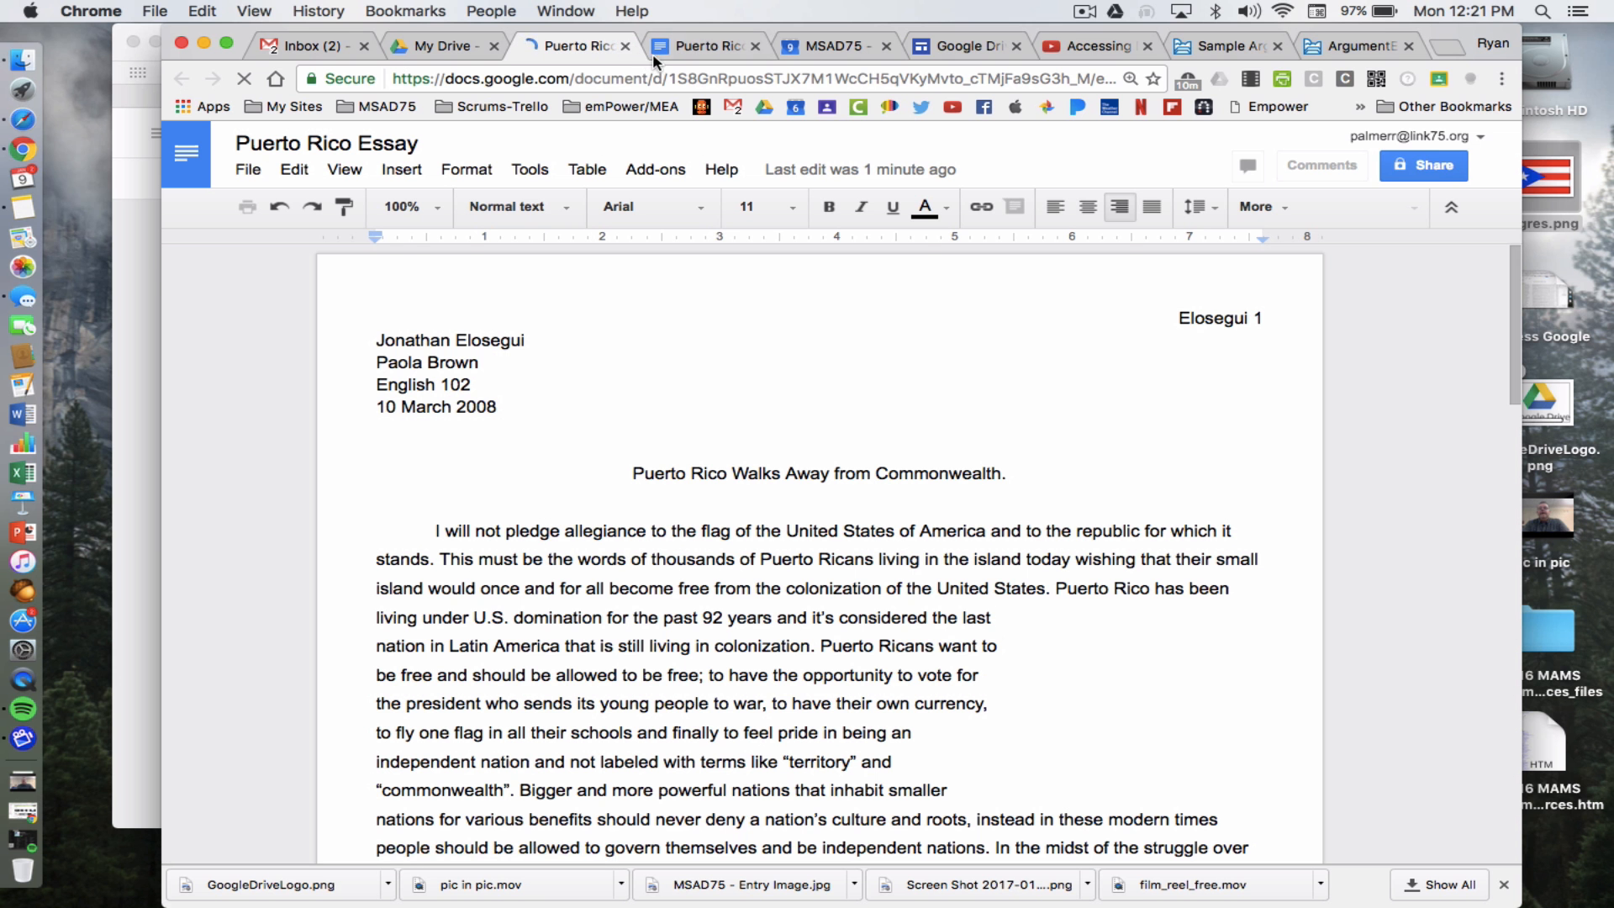
left_click(566, 49)
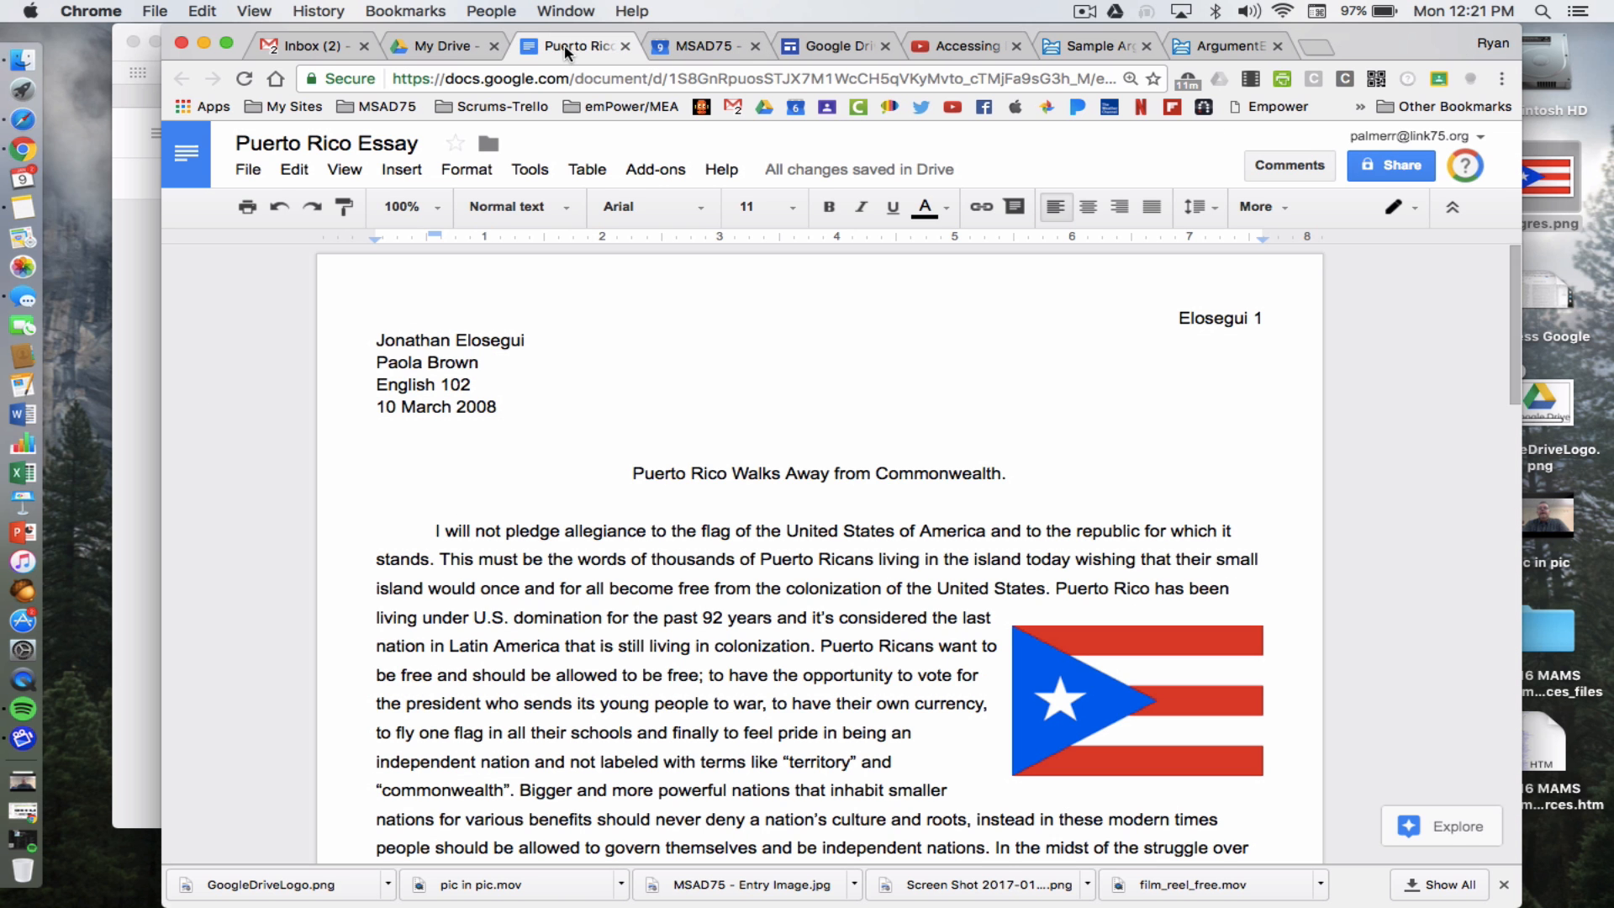
left_click(749, 407)
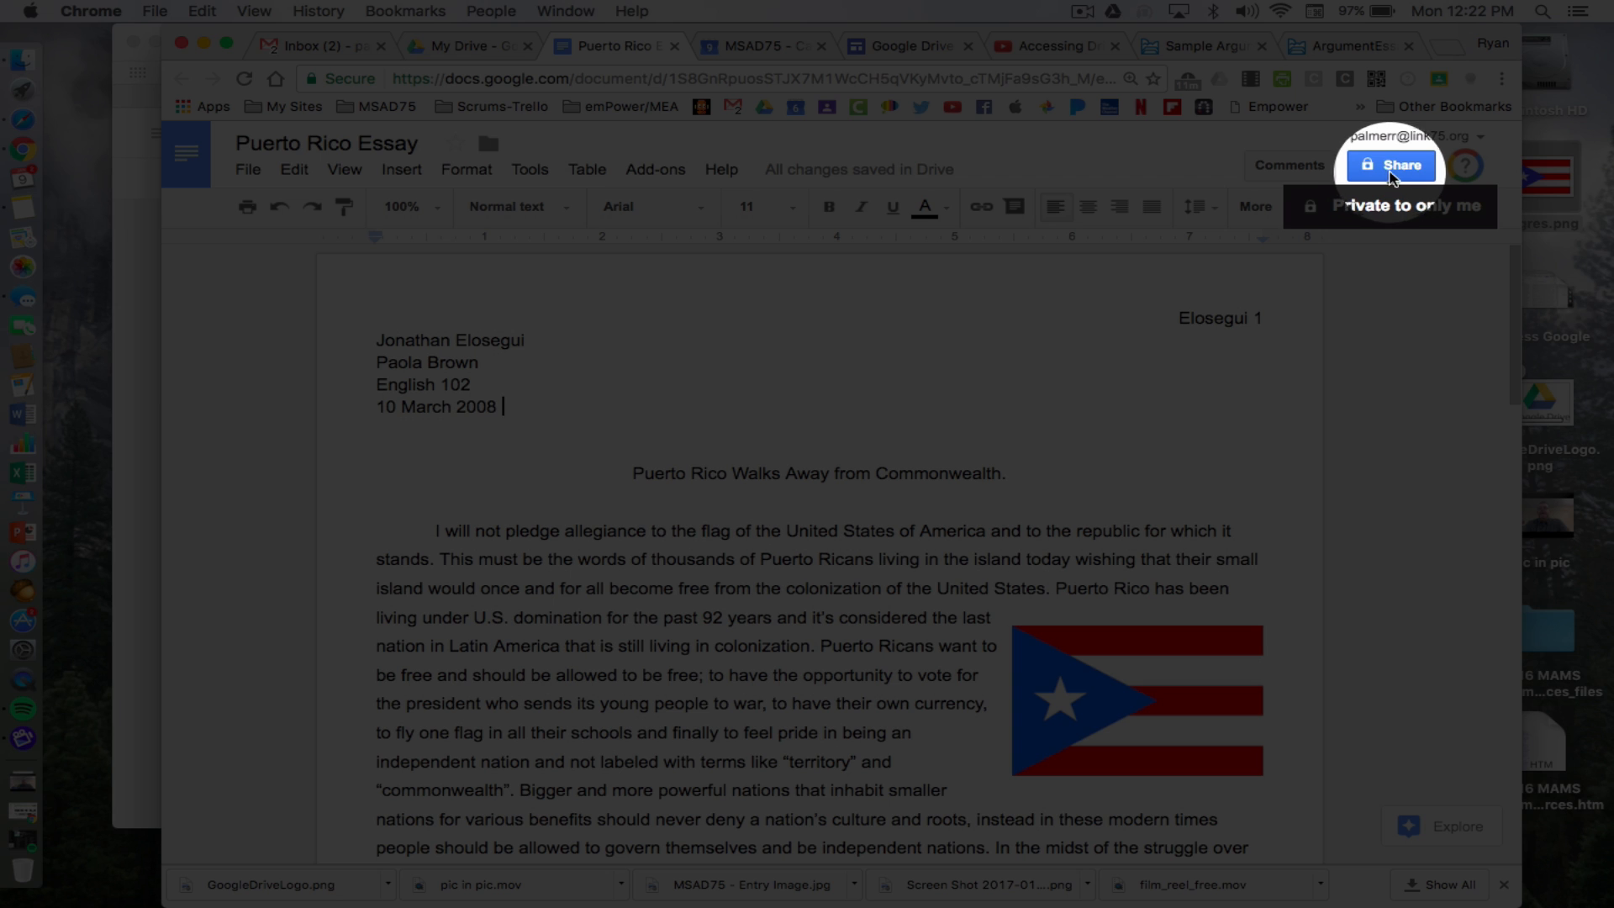
Open the essay's sharing settings and add two colleagues from the contact suggestions as recipients.
left_click(1391, 167)
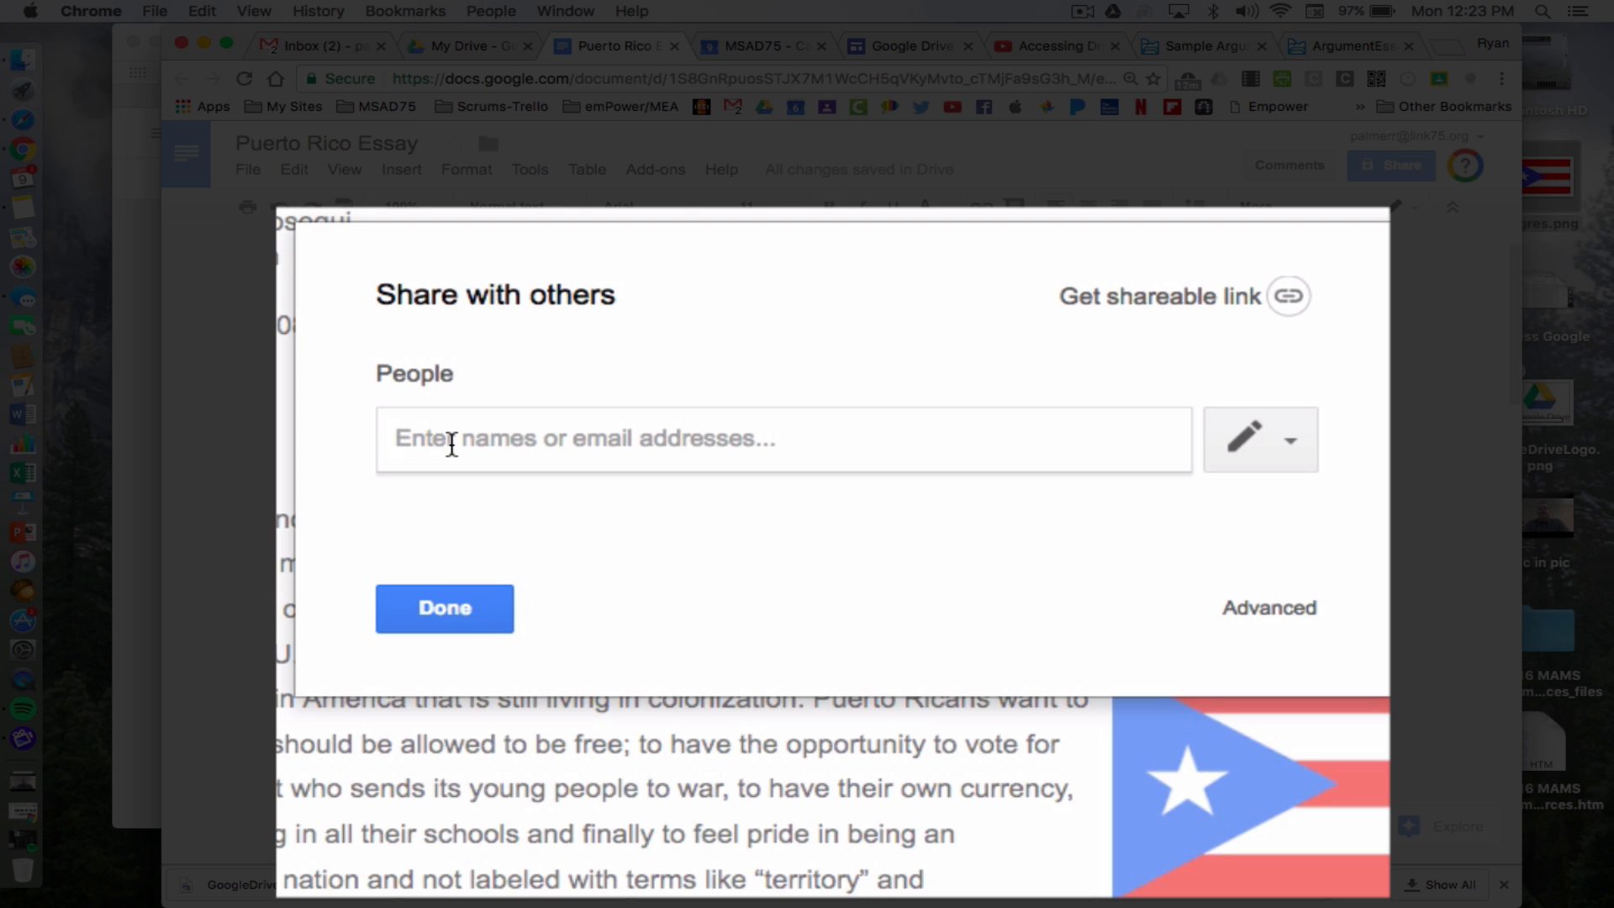
type("bru")
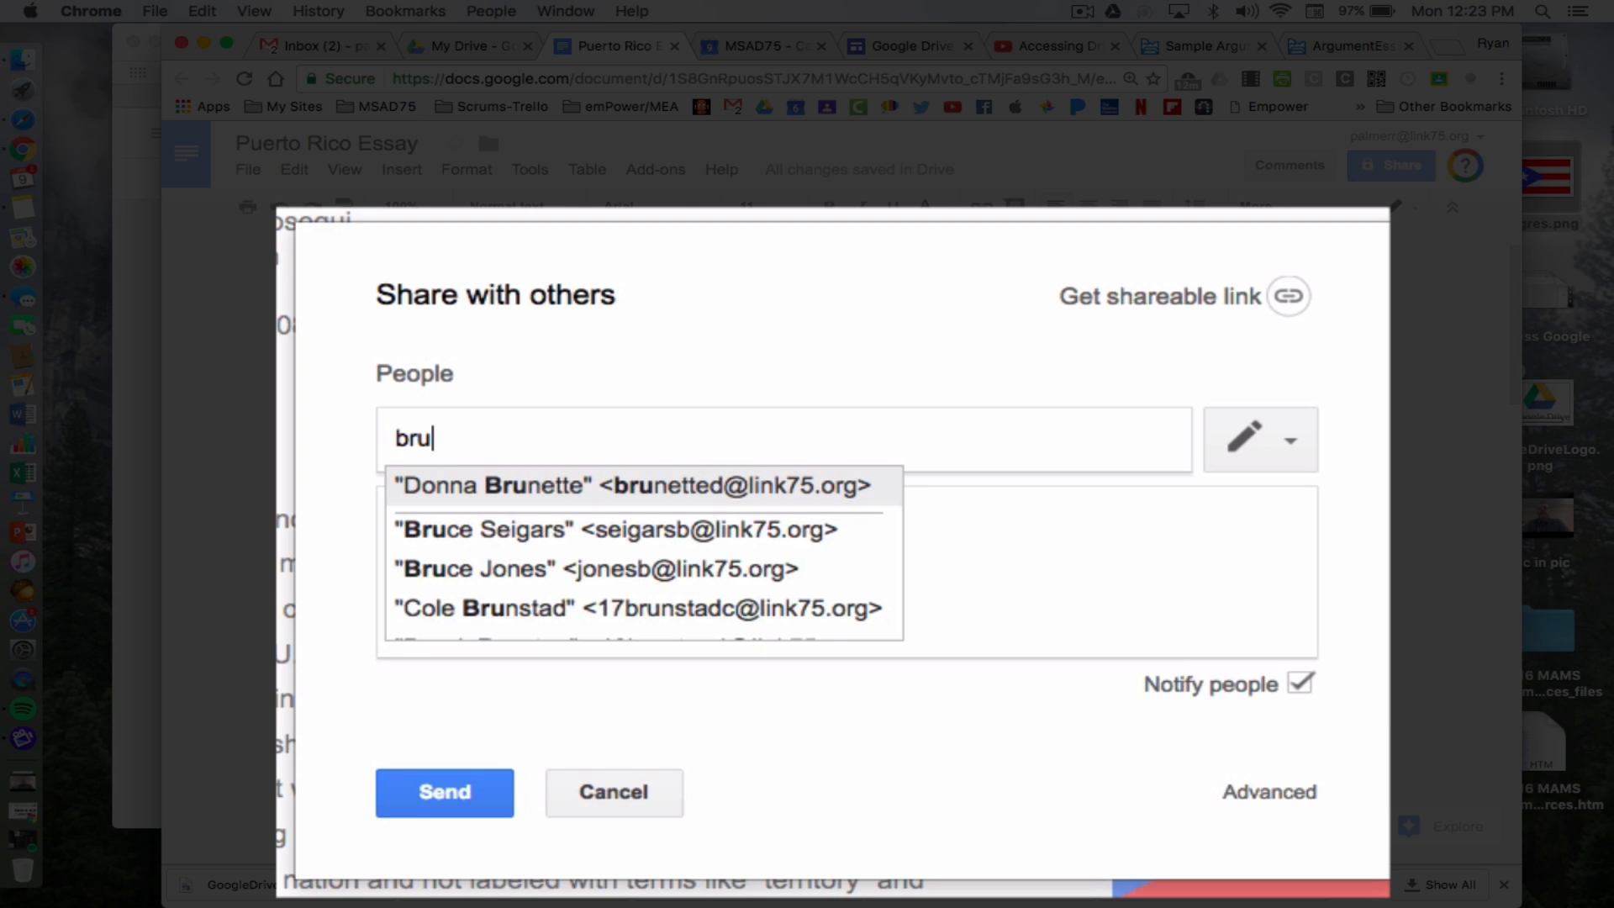
left_click(462, 502)
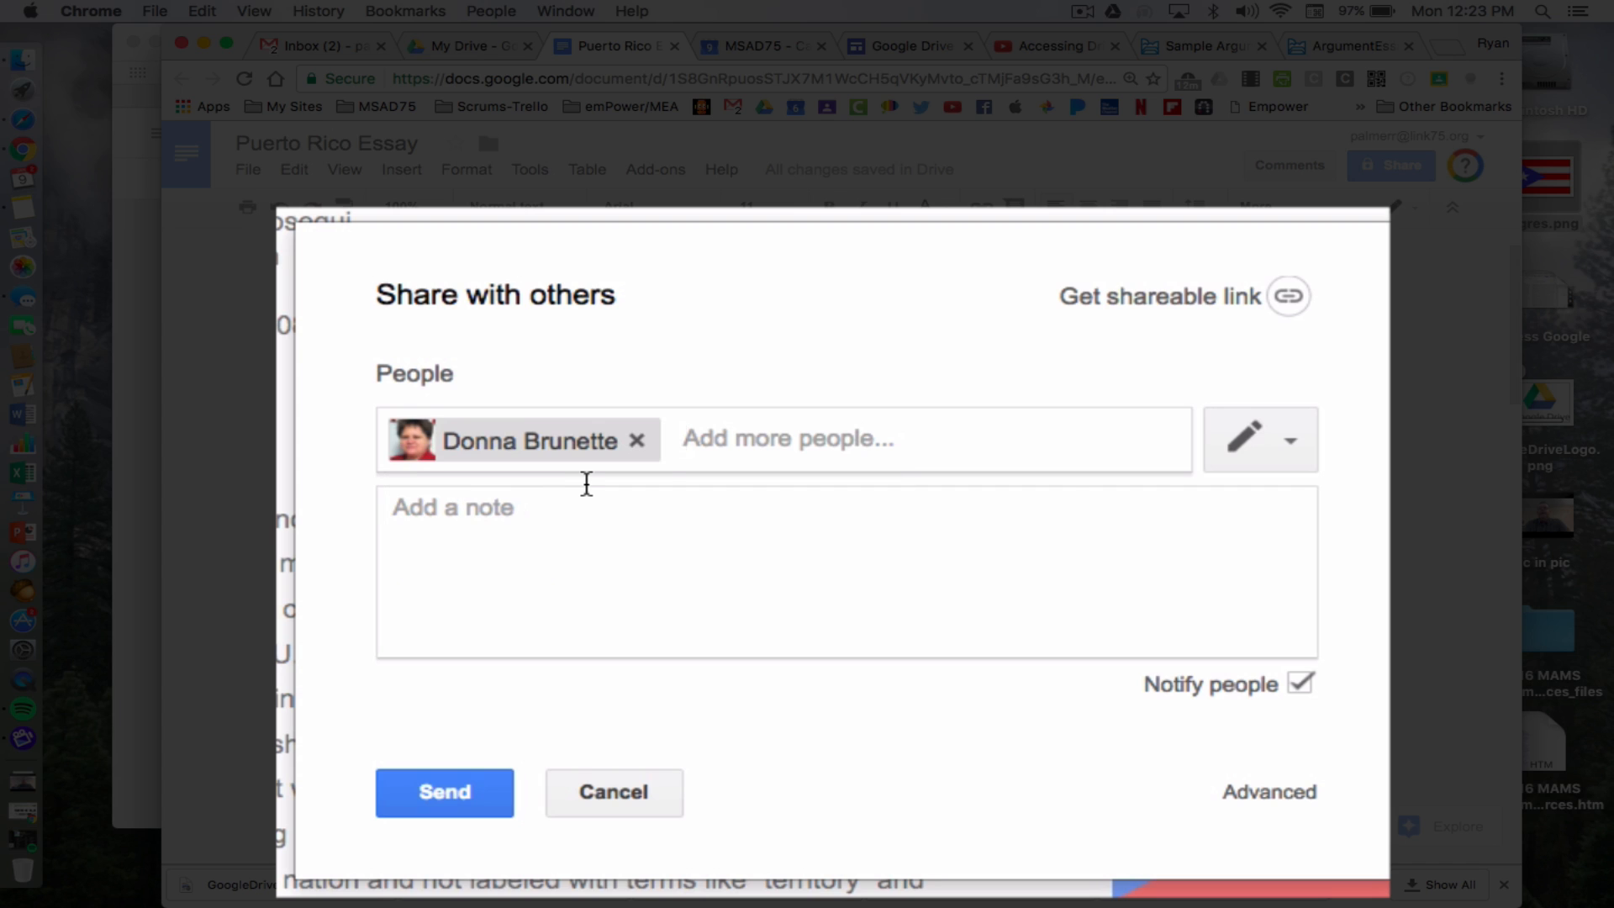
type("ott")
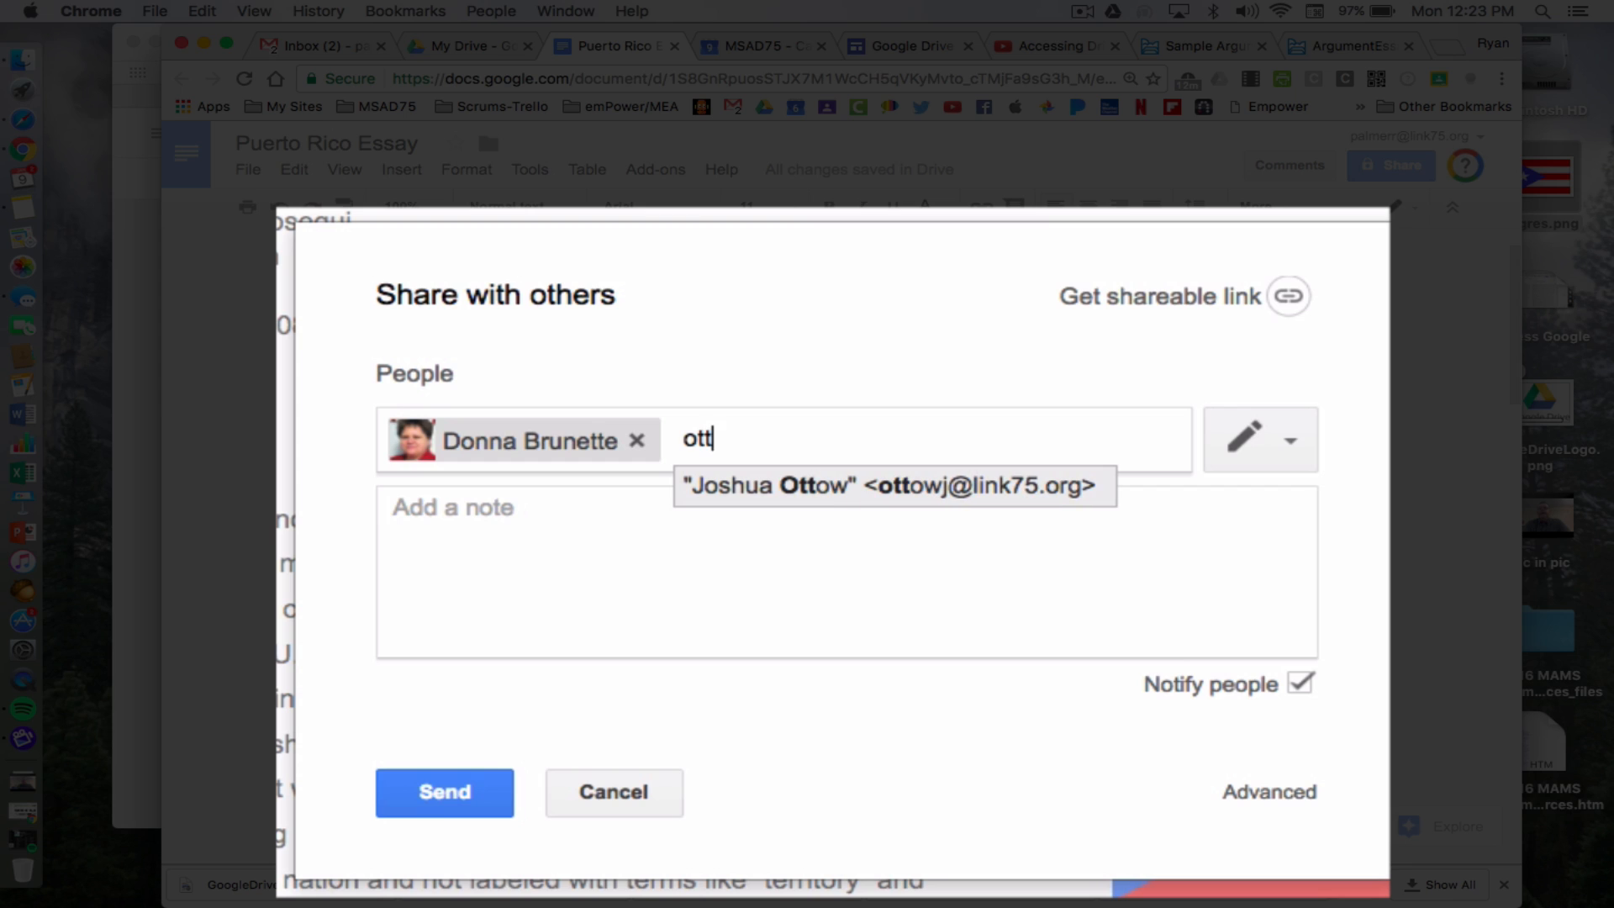
type("o")
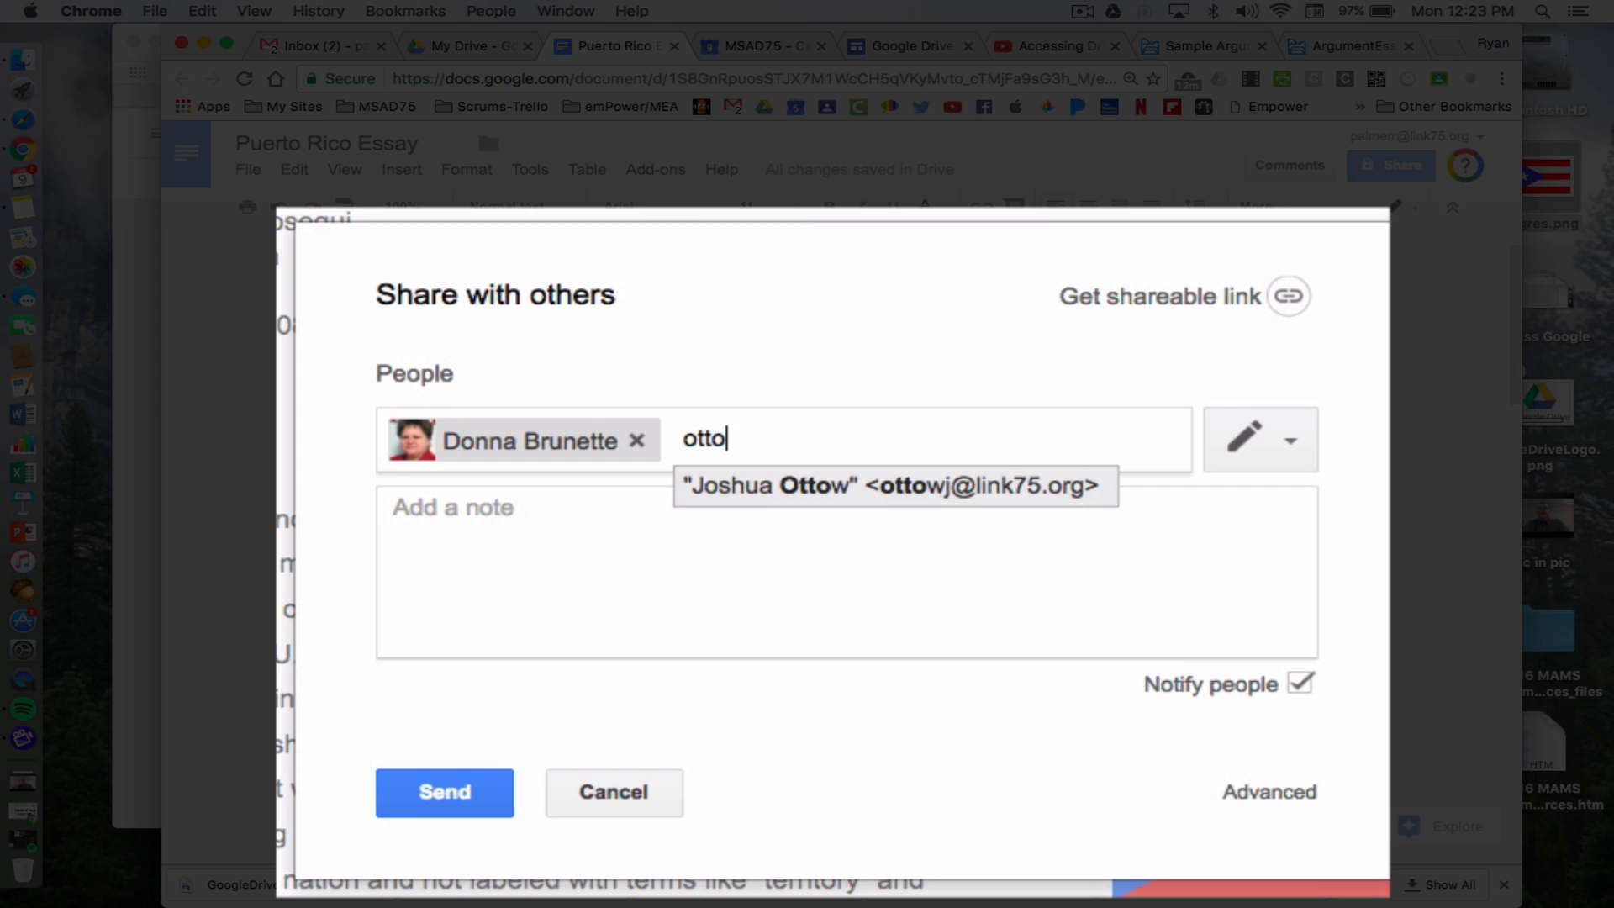
left_click(869, 491)
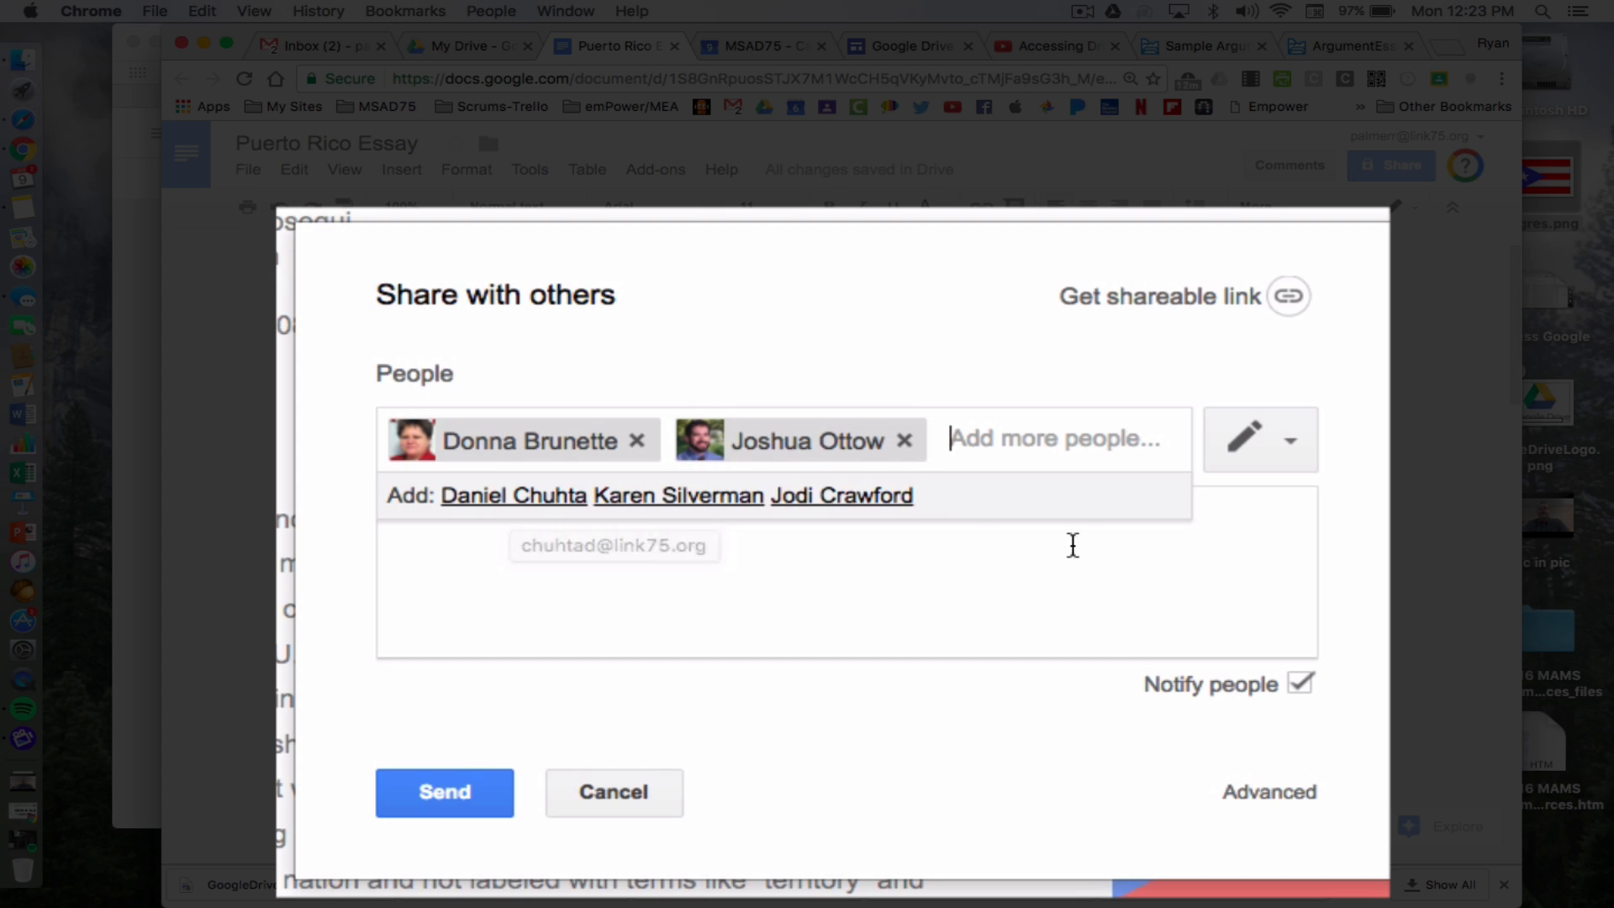
left_click(1358, 588)
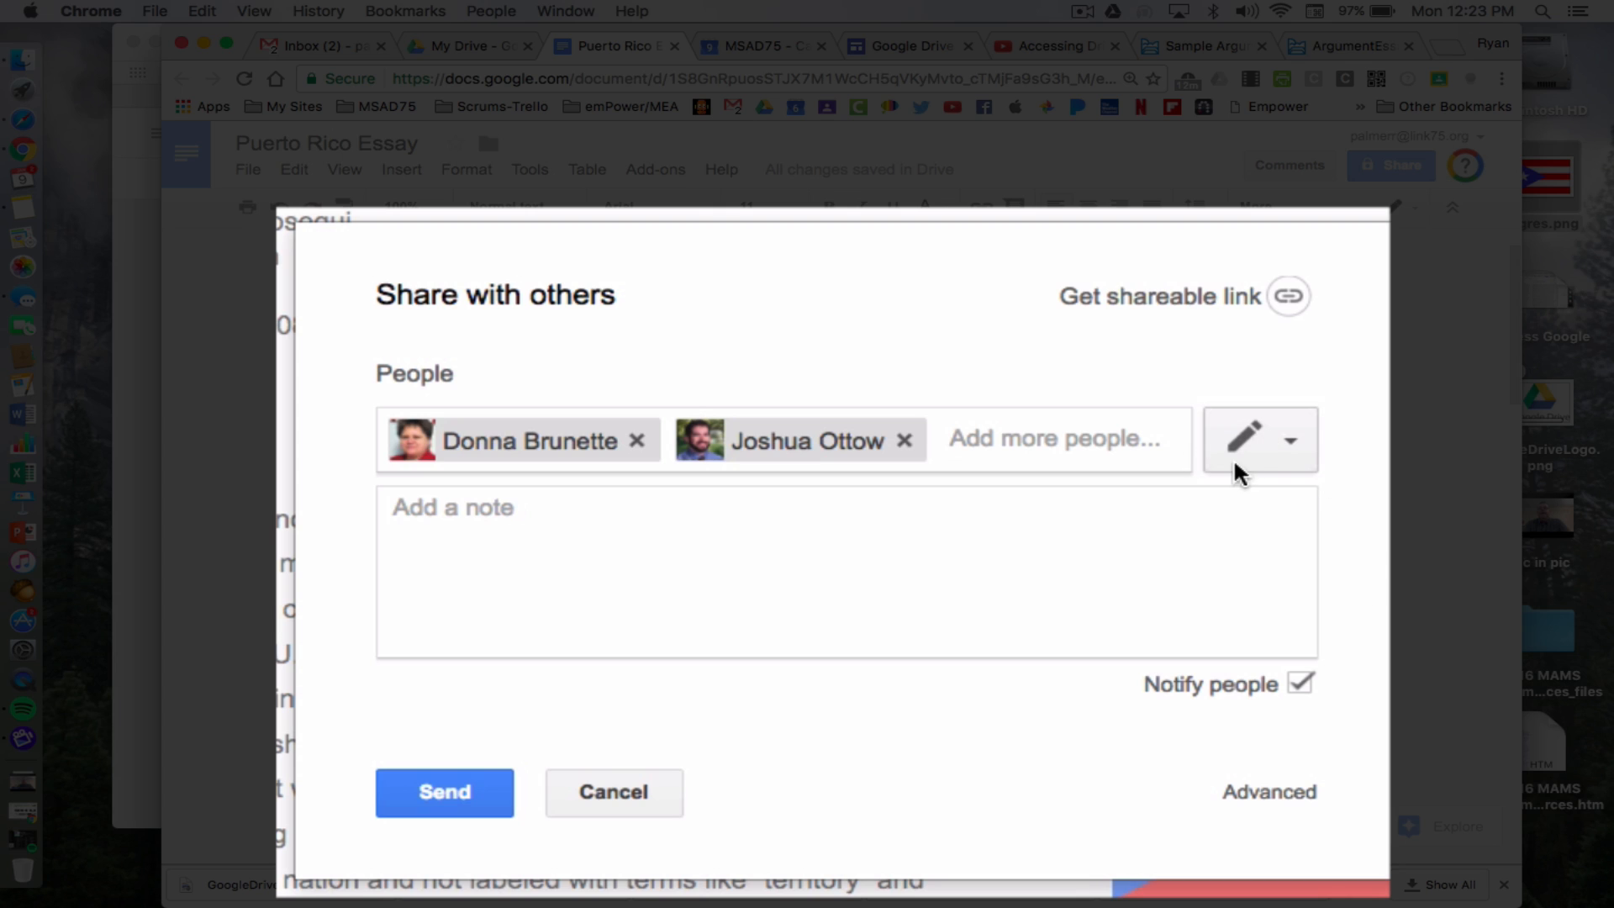
Set the recipients' permission to Can view and add the note "Please read this essay" to the sharing invitation.
left_click(1284, 446)
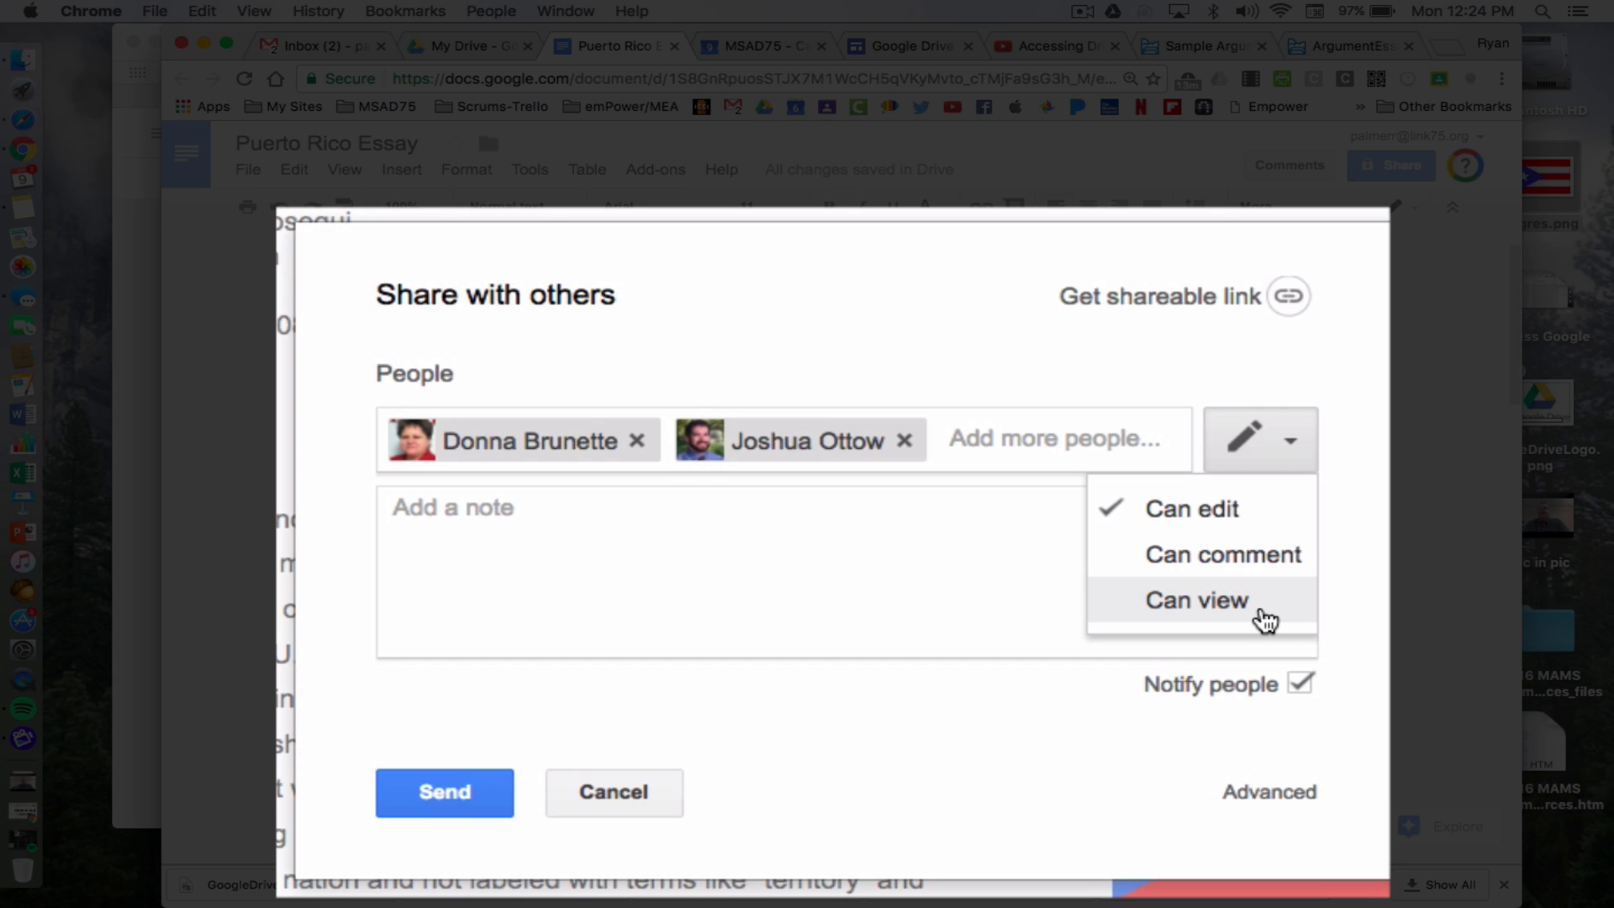
left_click(1197, 600)
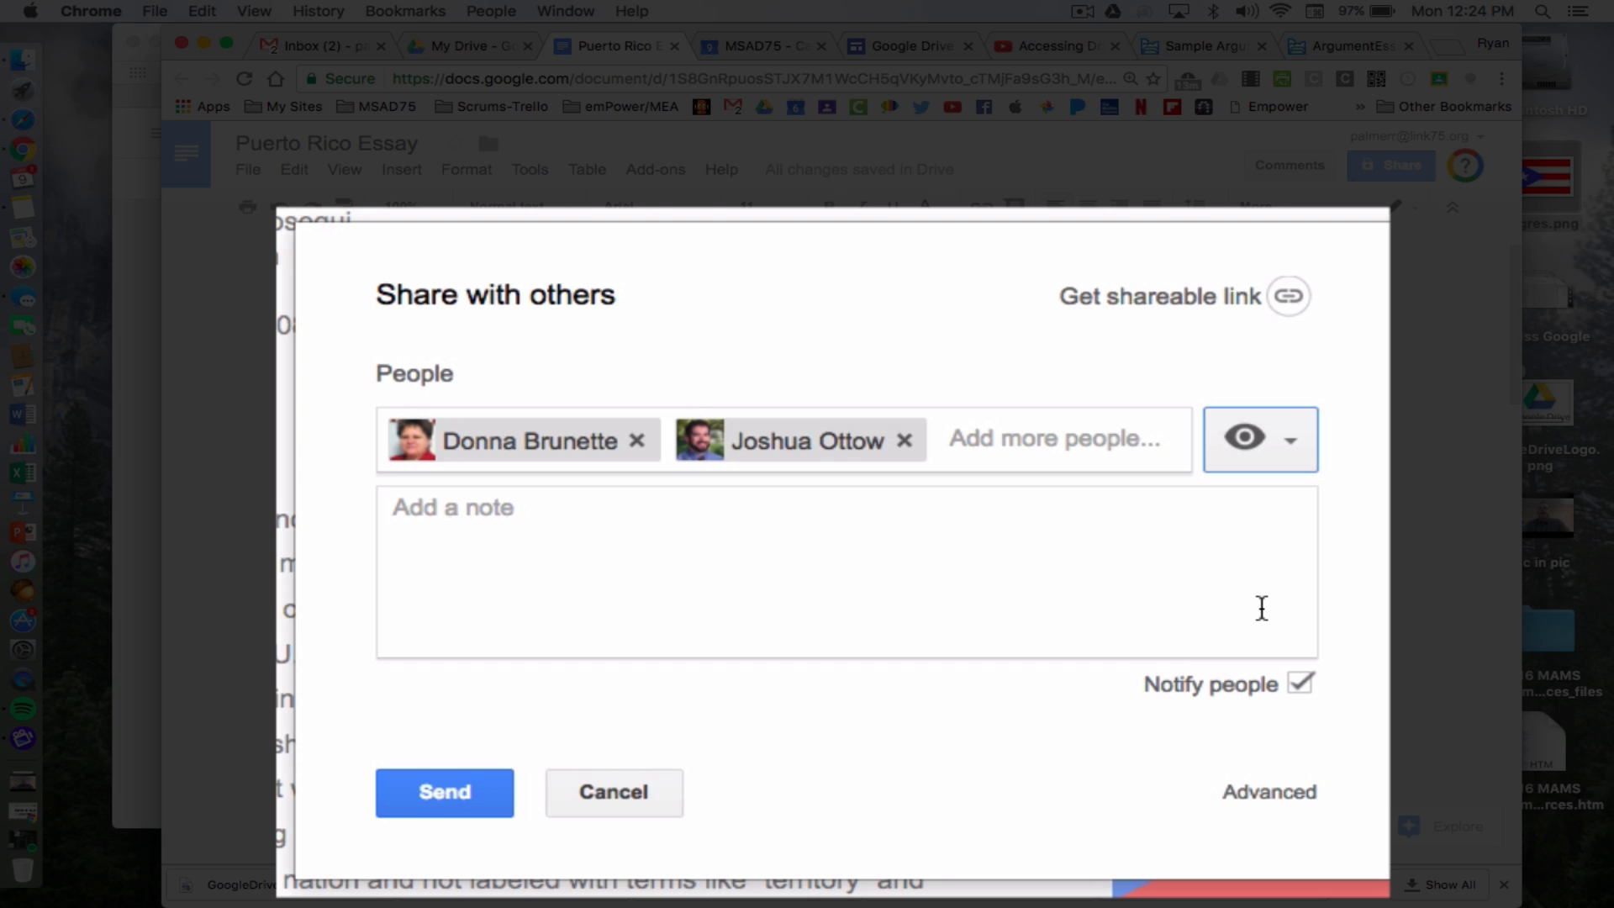
left_click(481, 513)
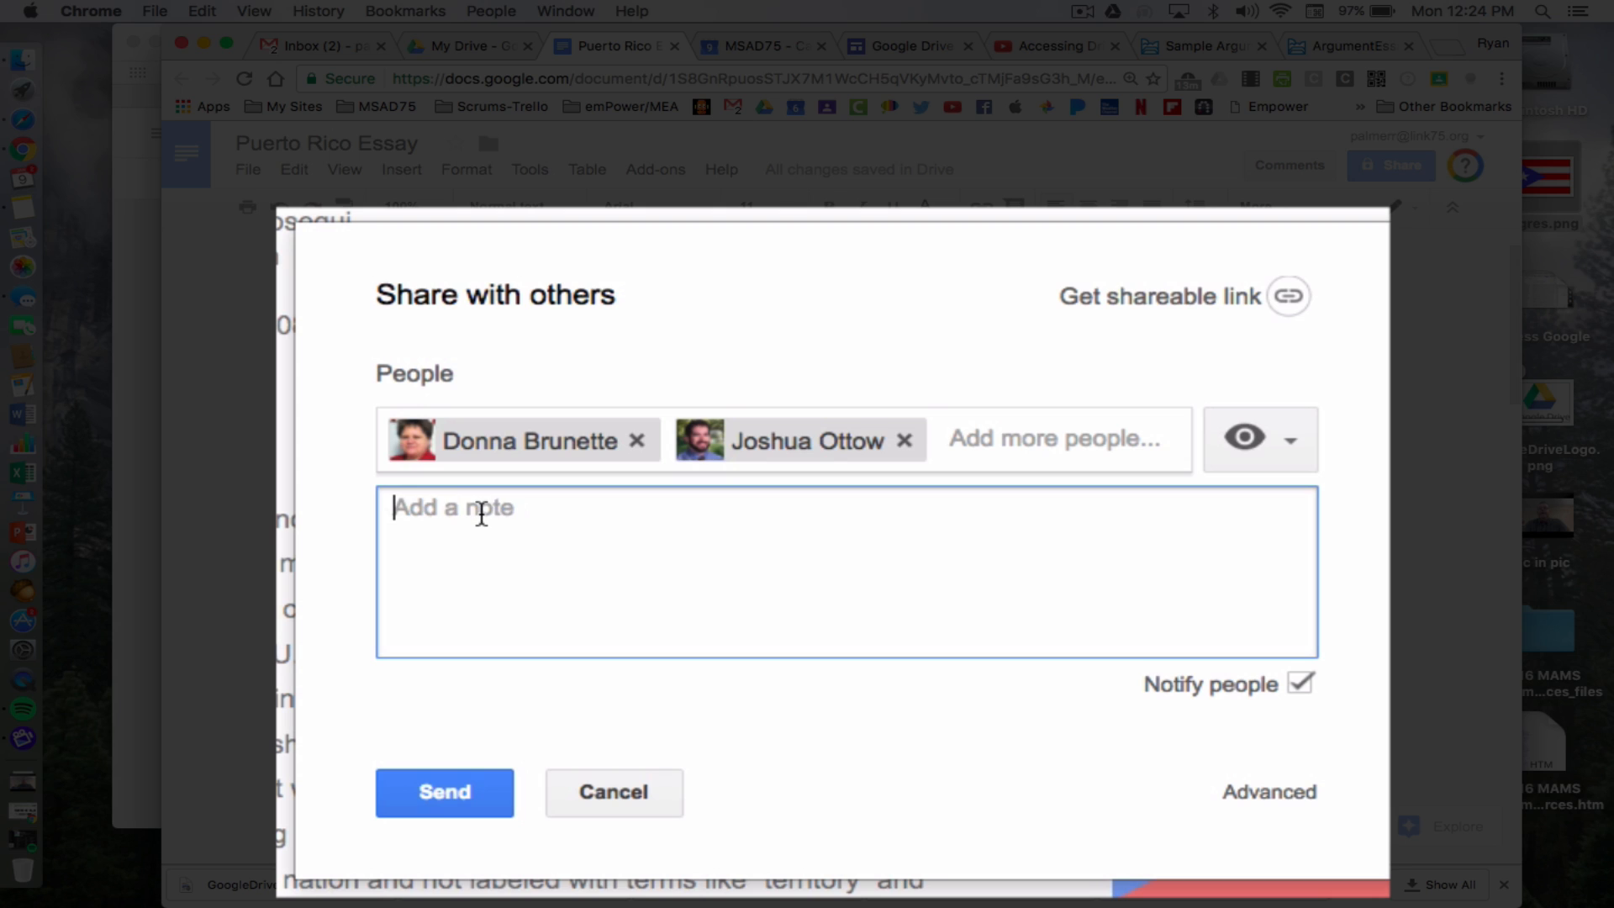
type("Ple")
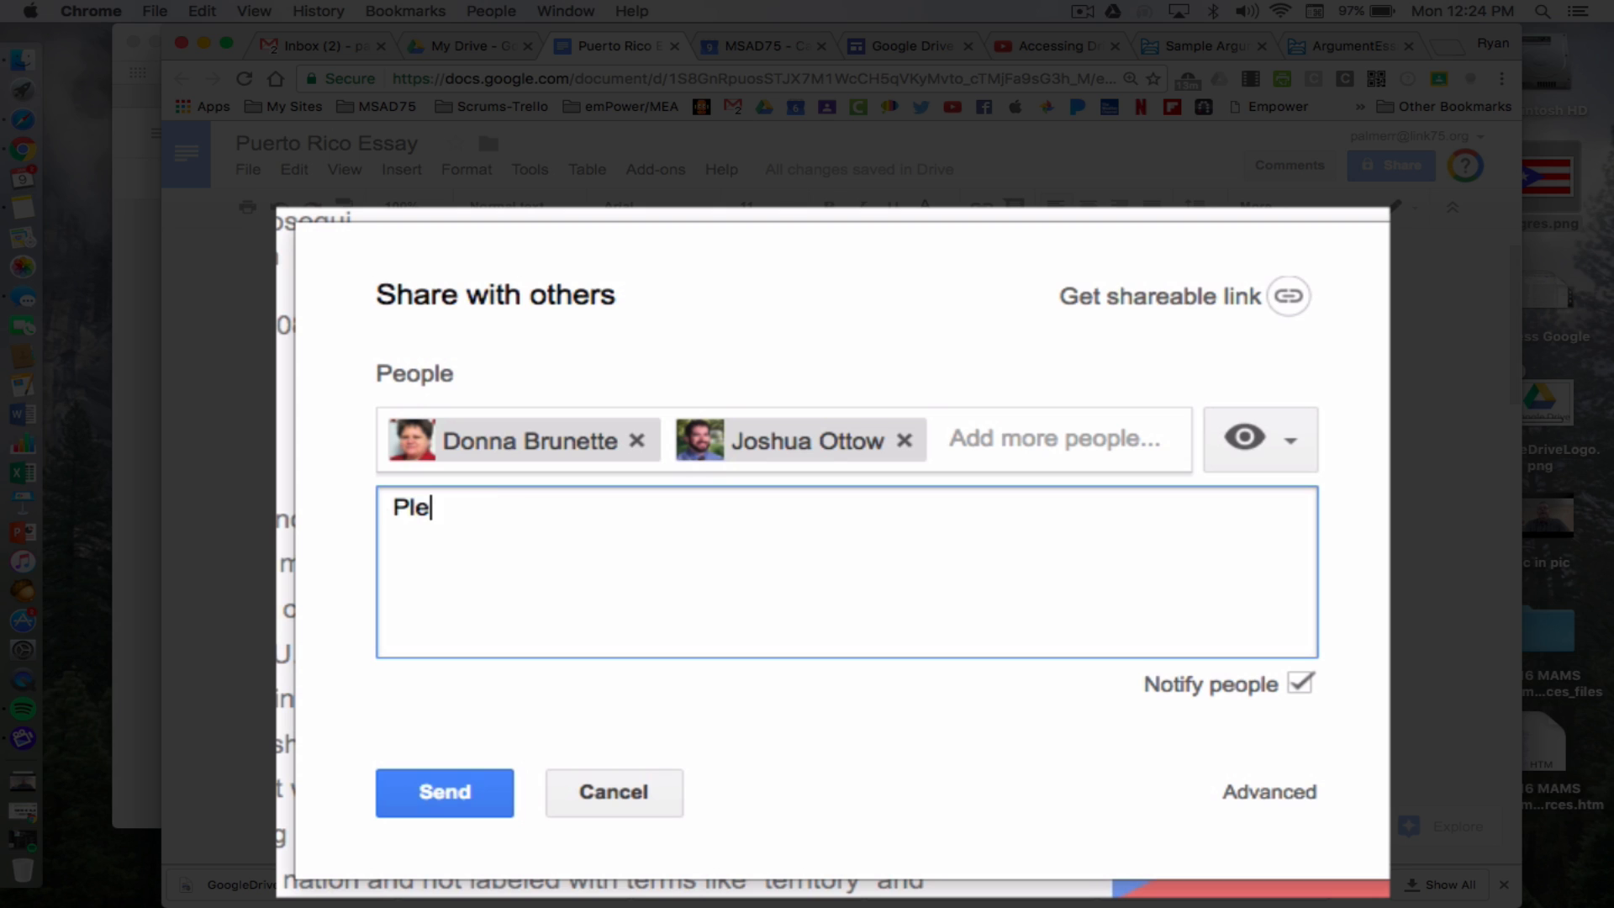
type("ase read t")
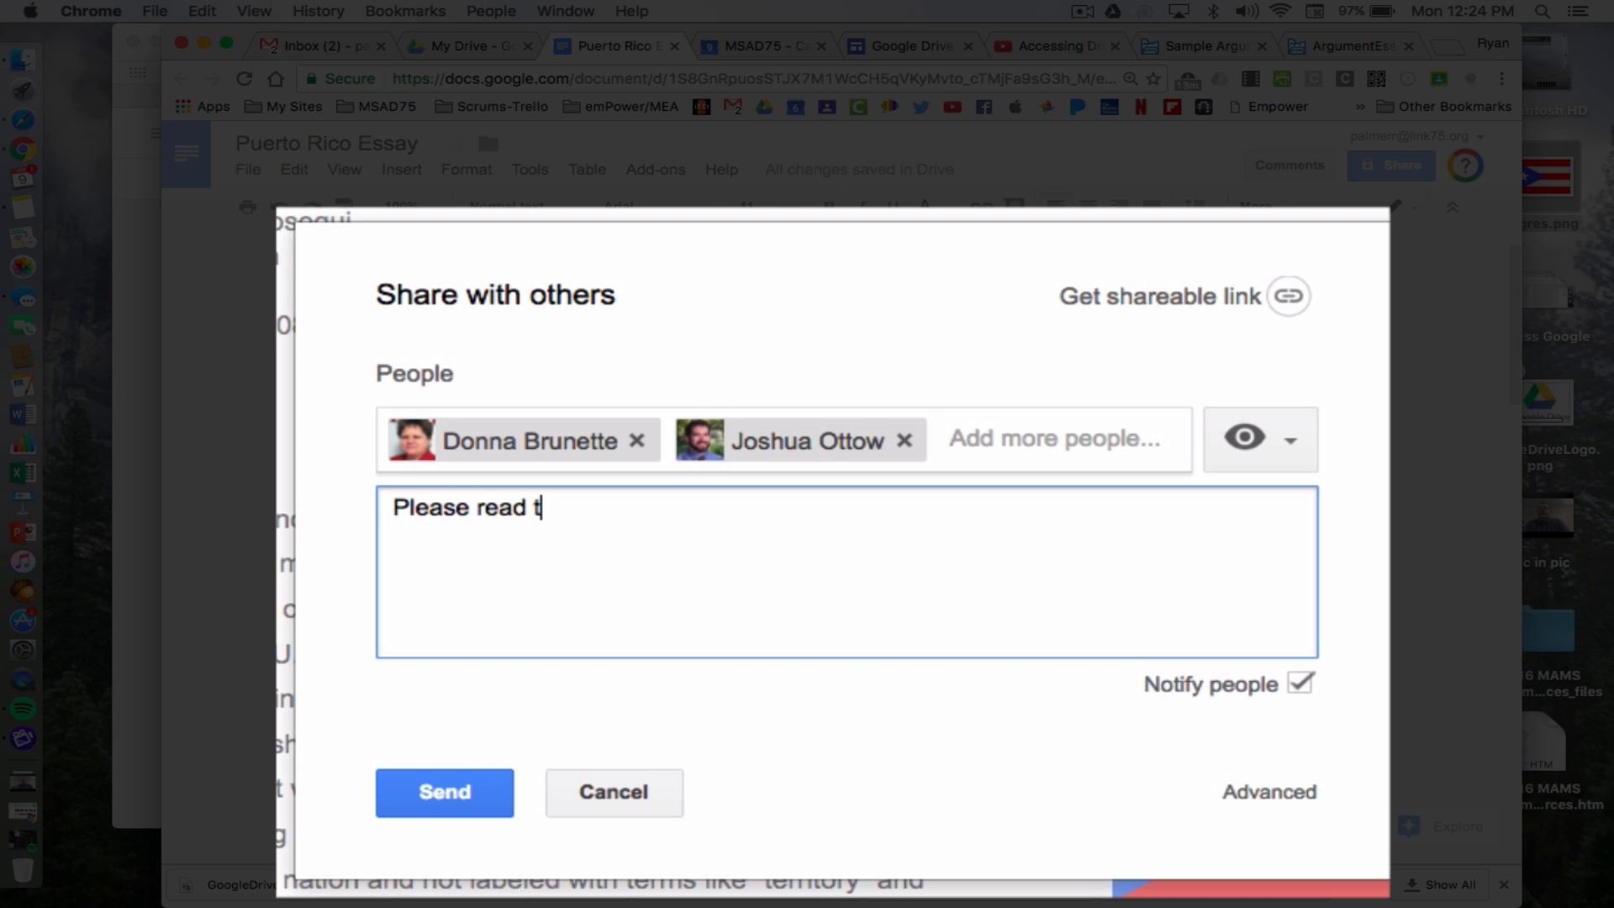
type("his essay")
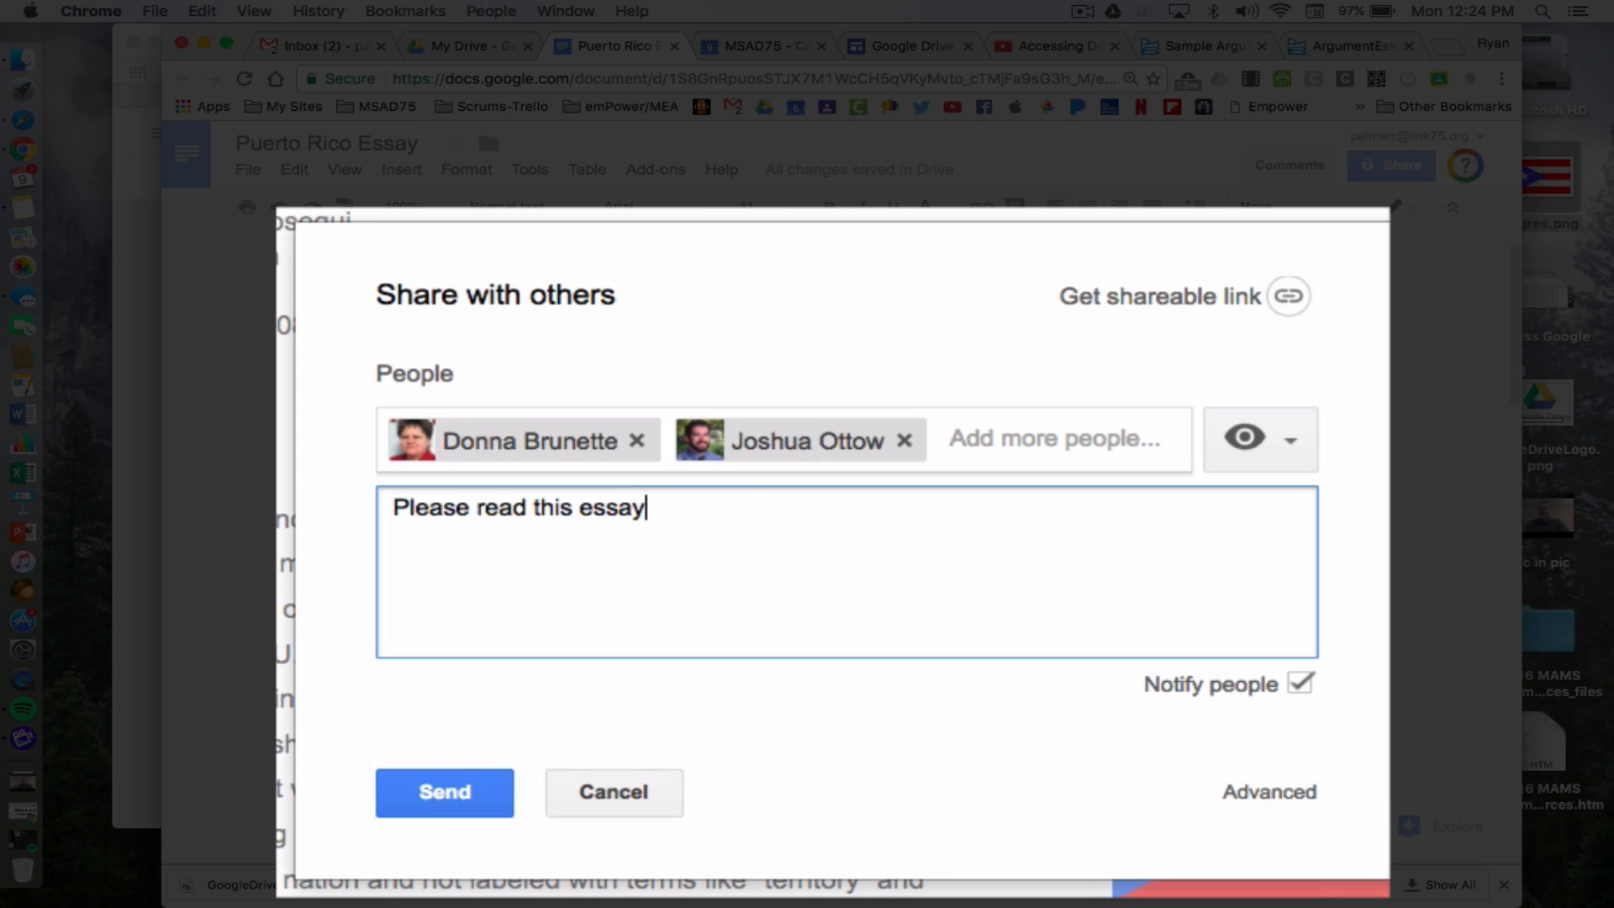
Extend the invitation note to read "Please read this essay and provide me with some feedback.".
type(" and prov")
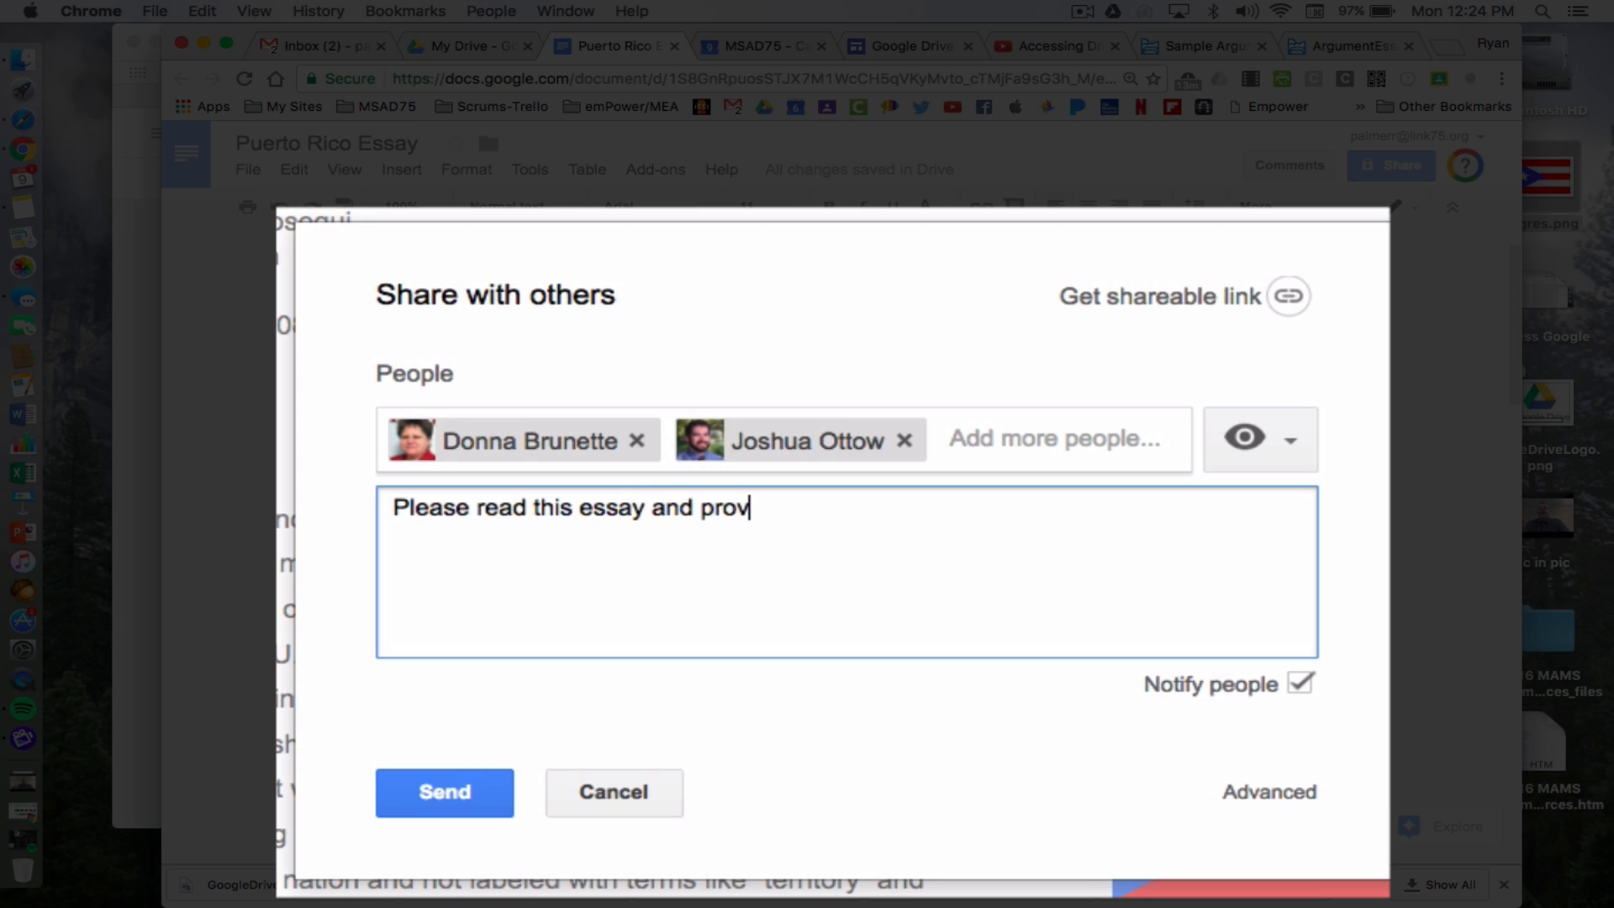
type("ide me wi")
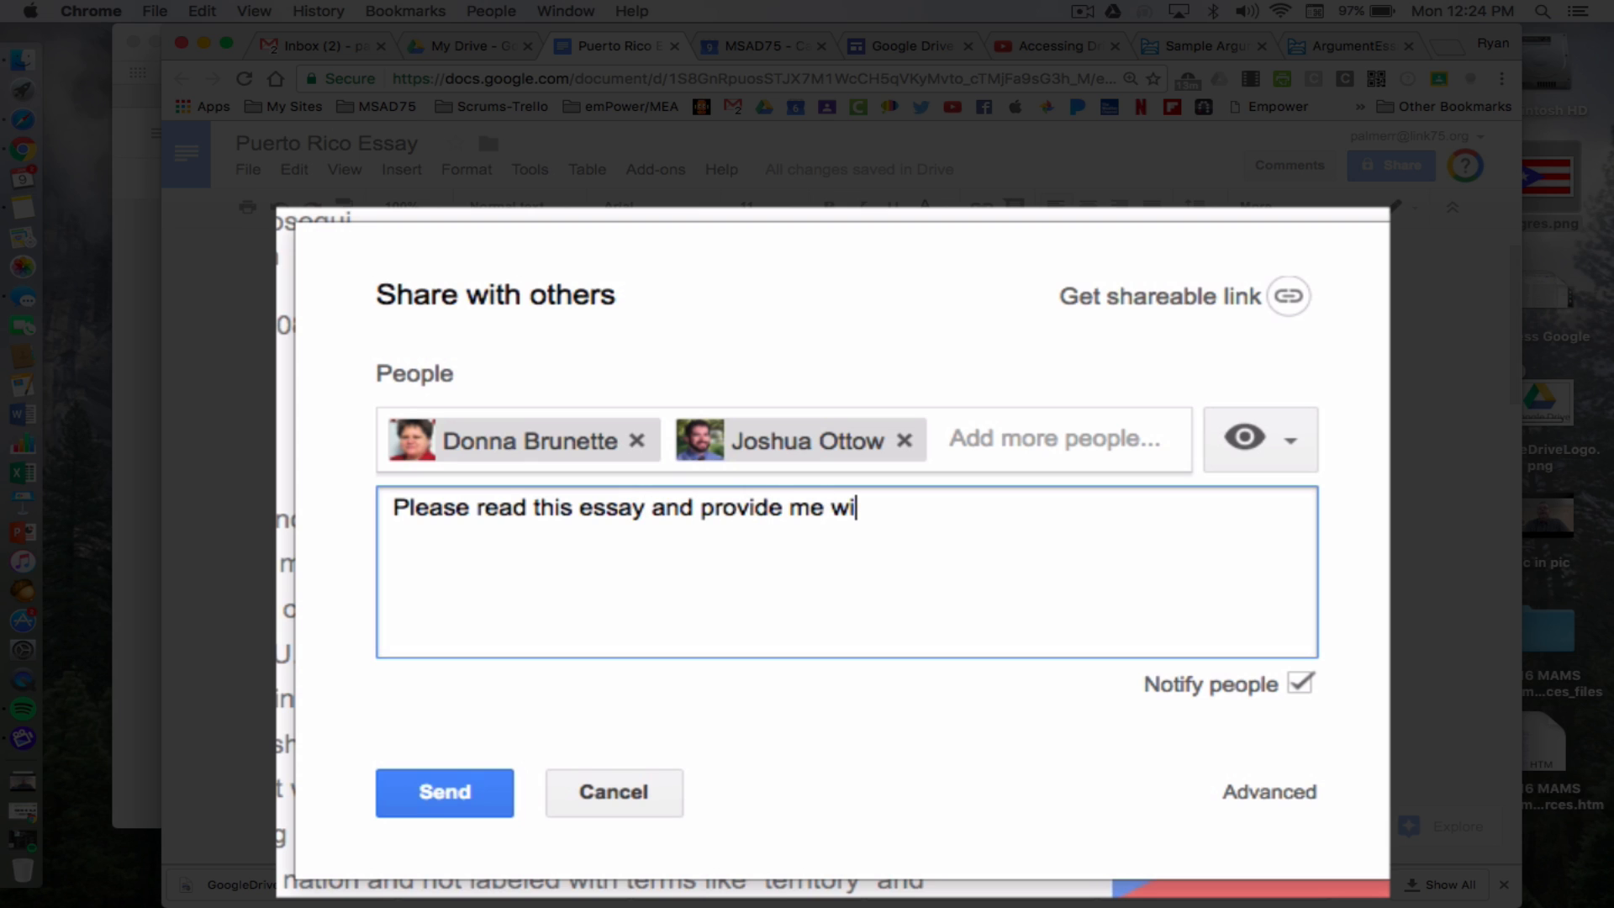
type("th some f")
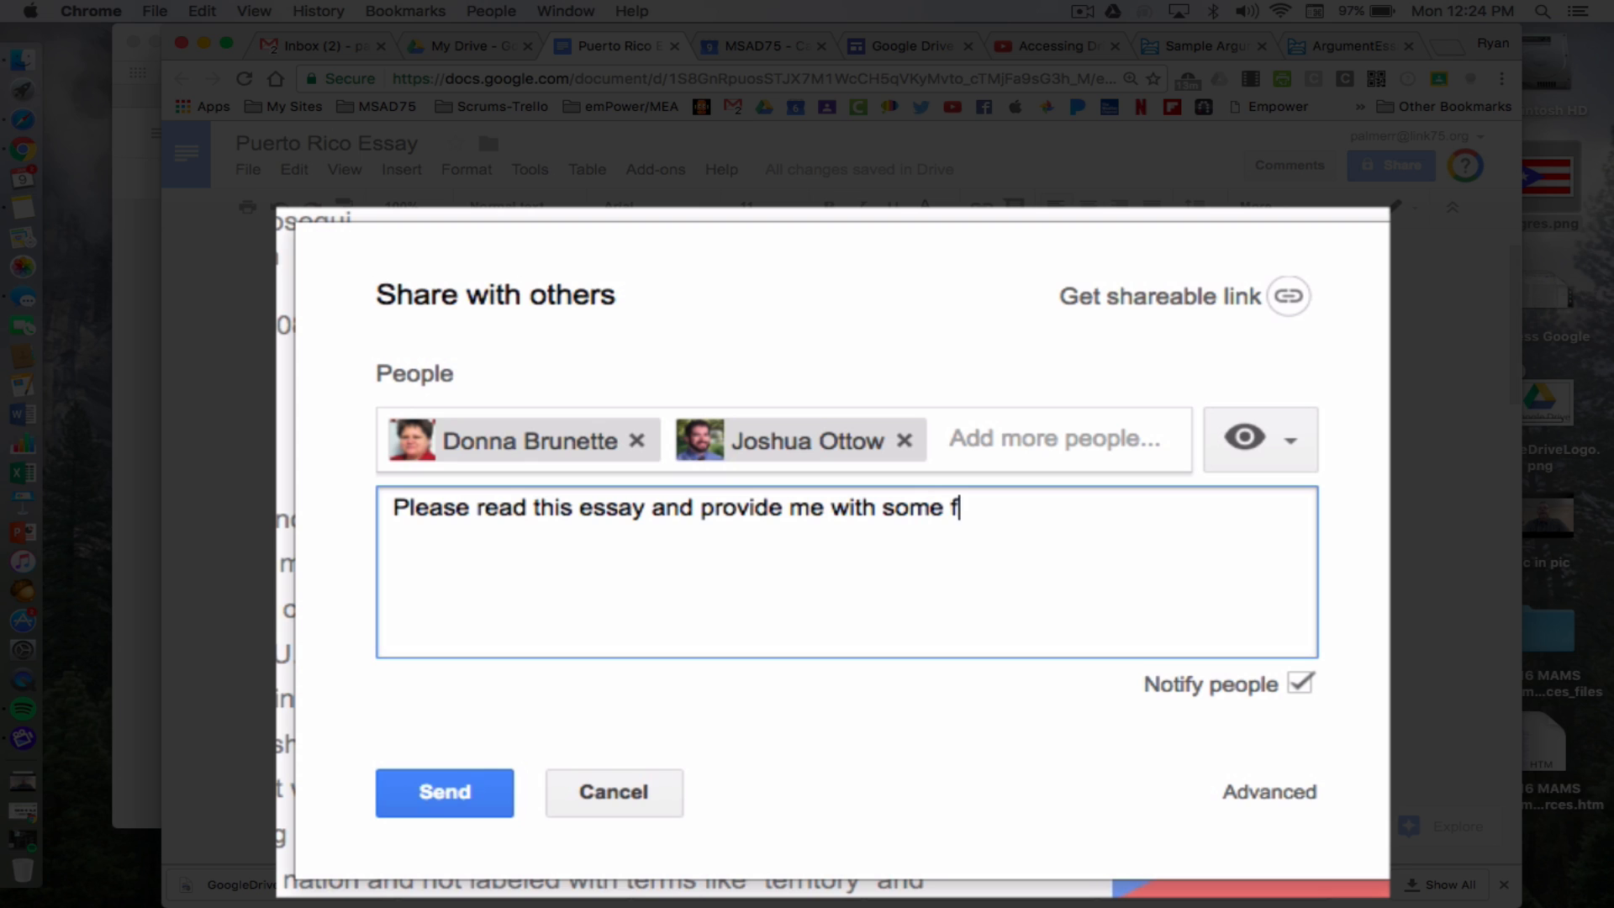
type("eedback")
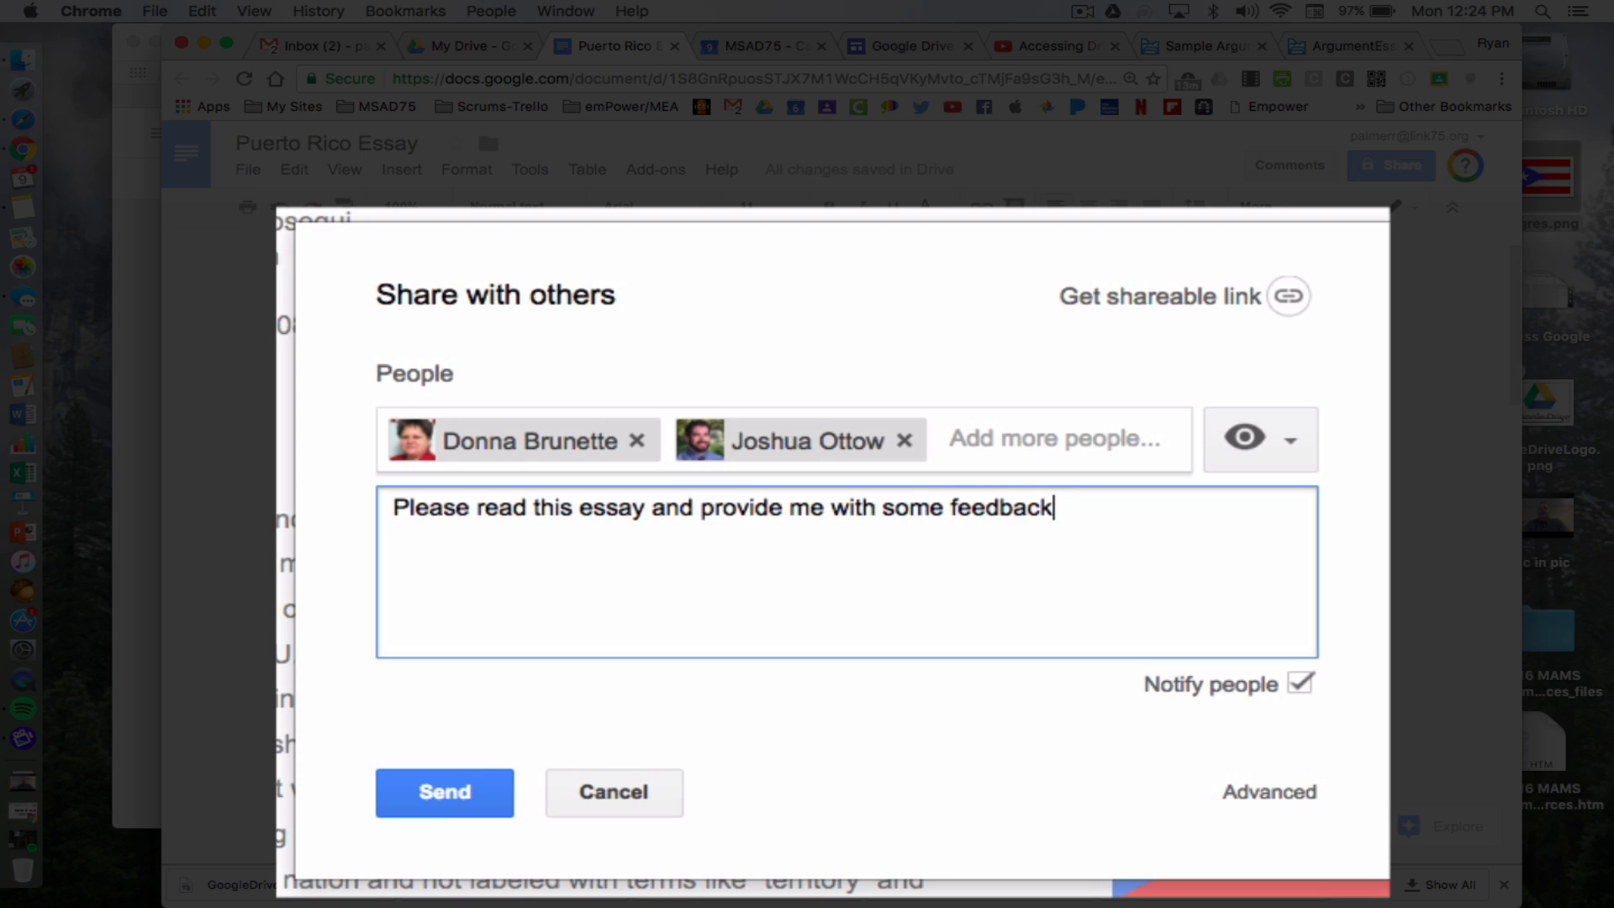
type(".")
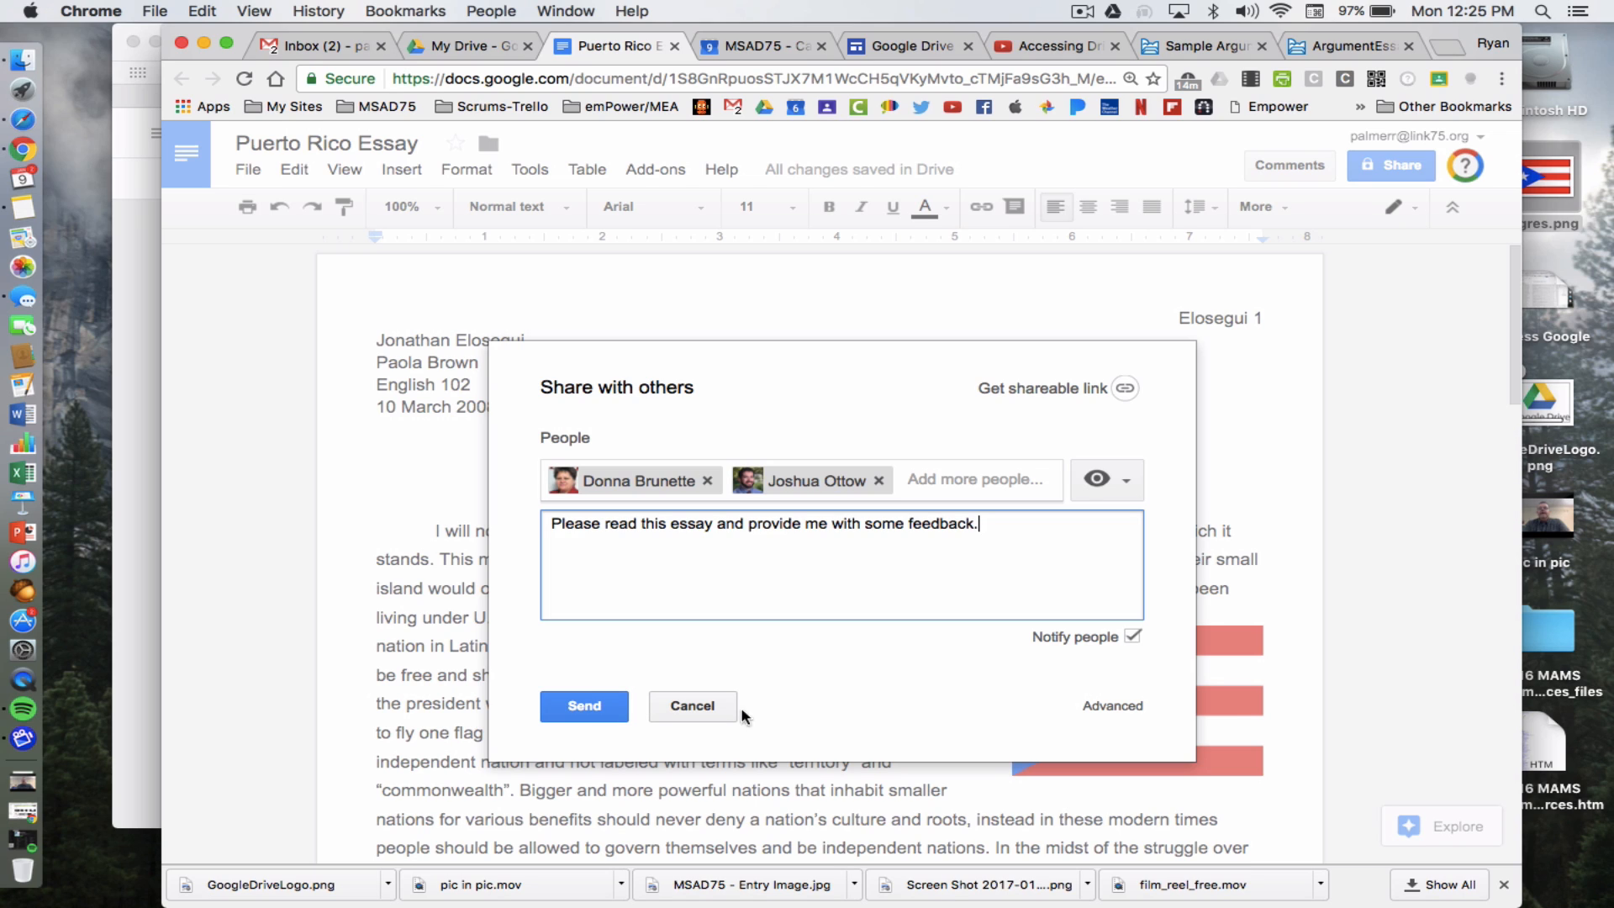
Open the advanced sharing settings, try each link sharing option from Public on the web to Specific people, and leave without saving.
left_click(1112, 706)
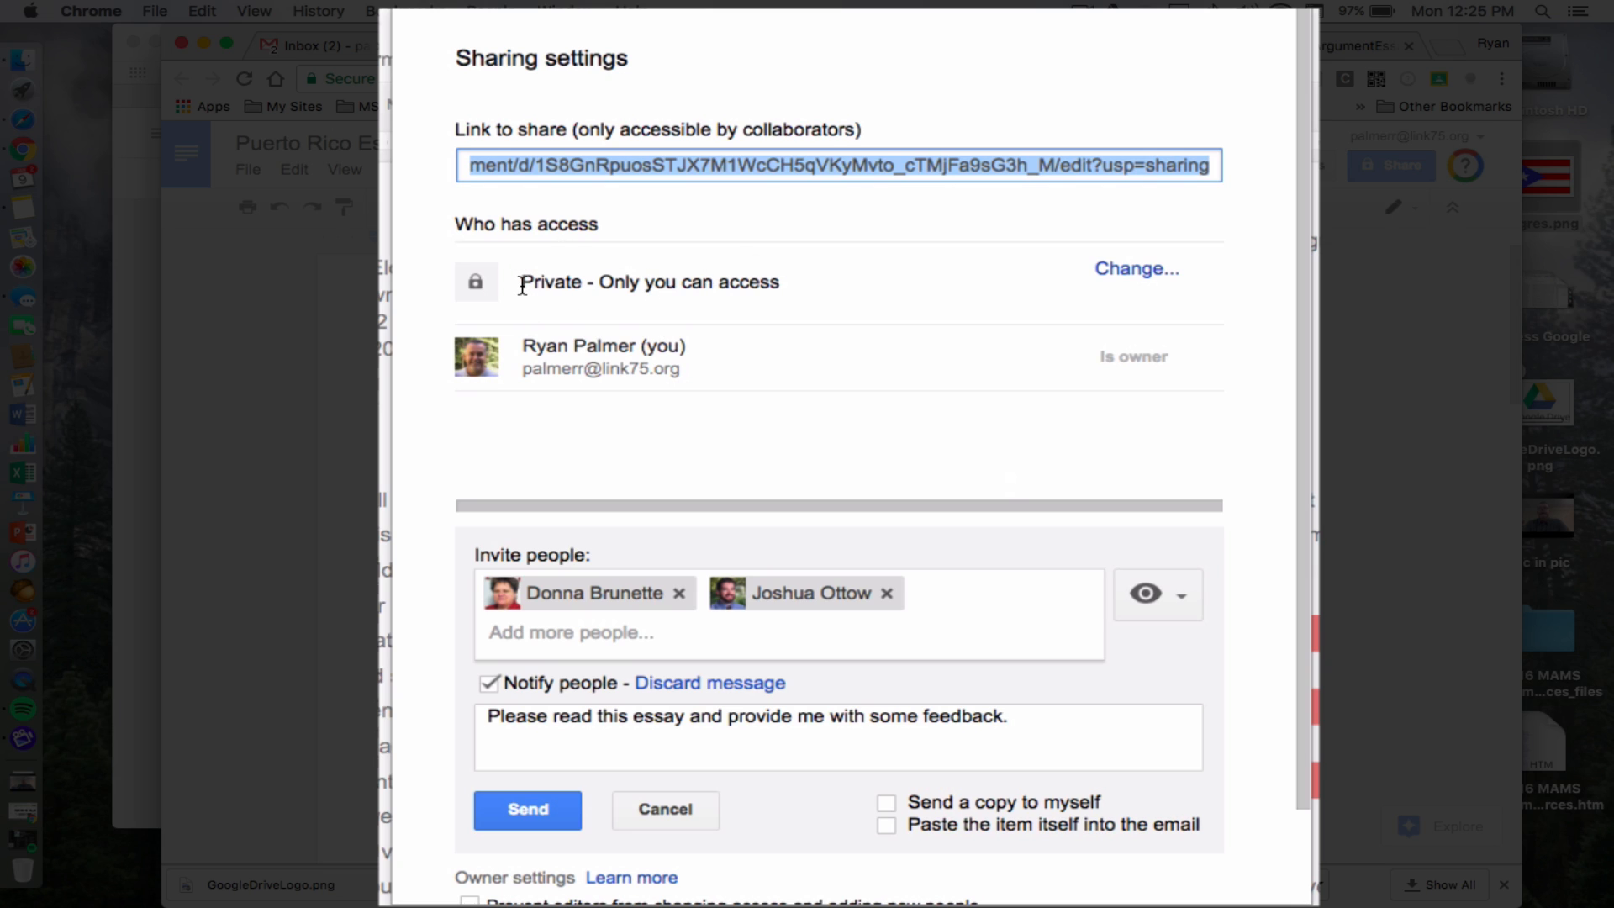
left_click(1130, 282)
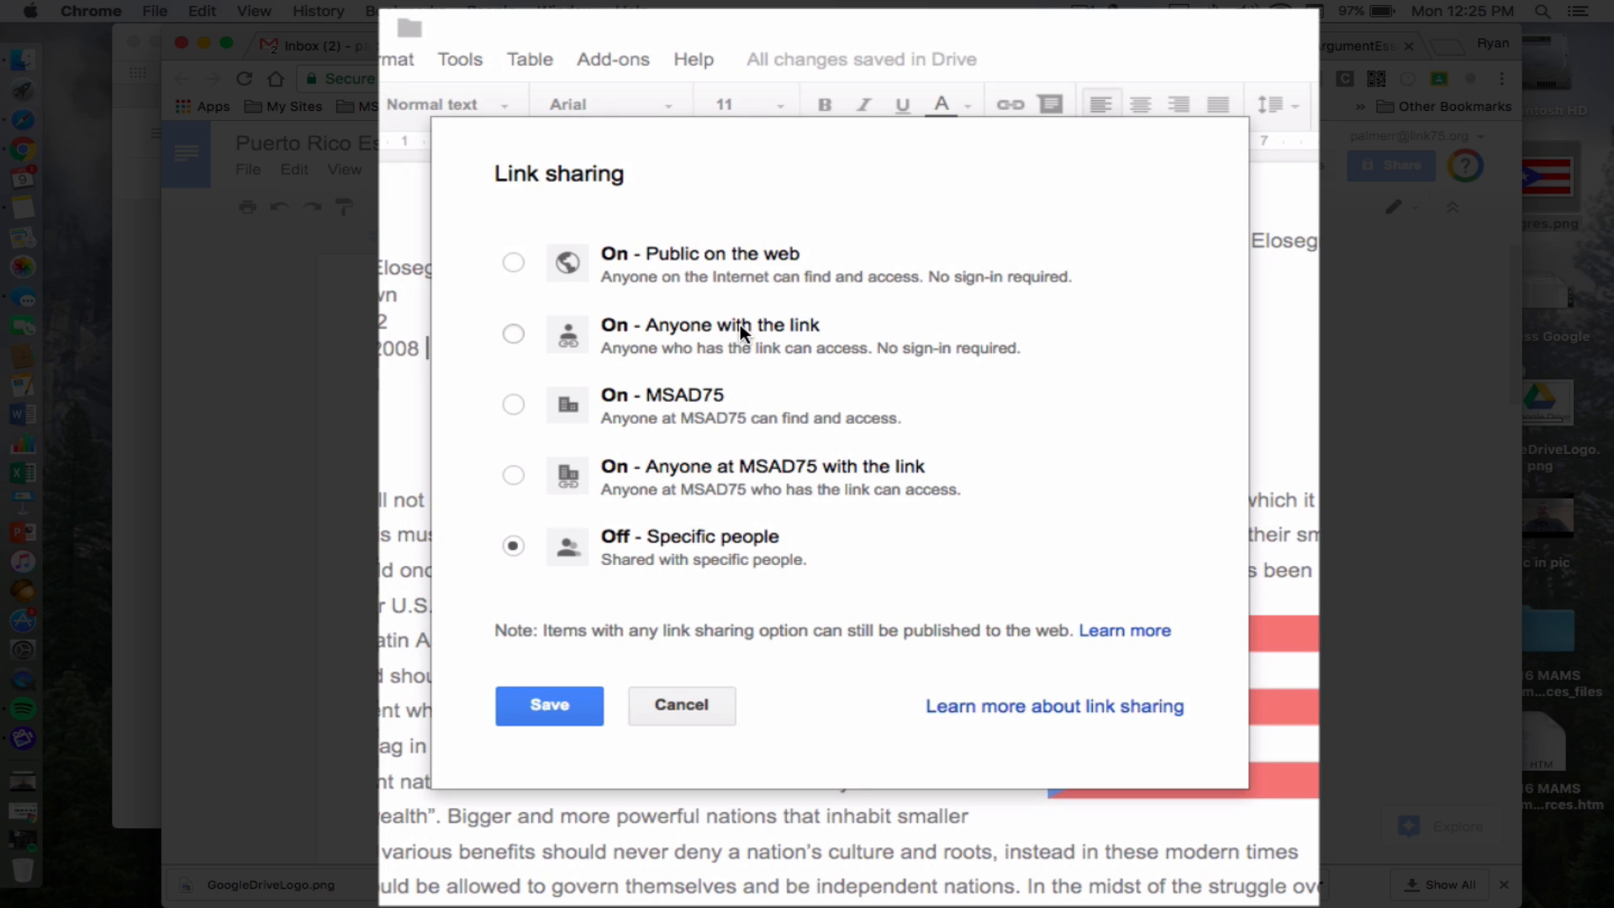
left_click(514, 264)
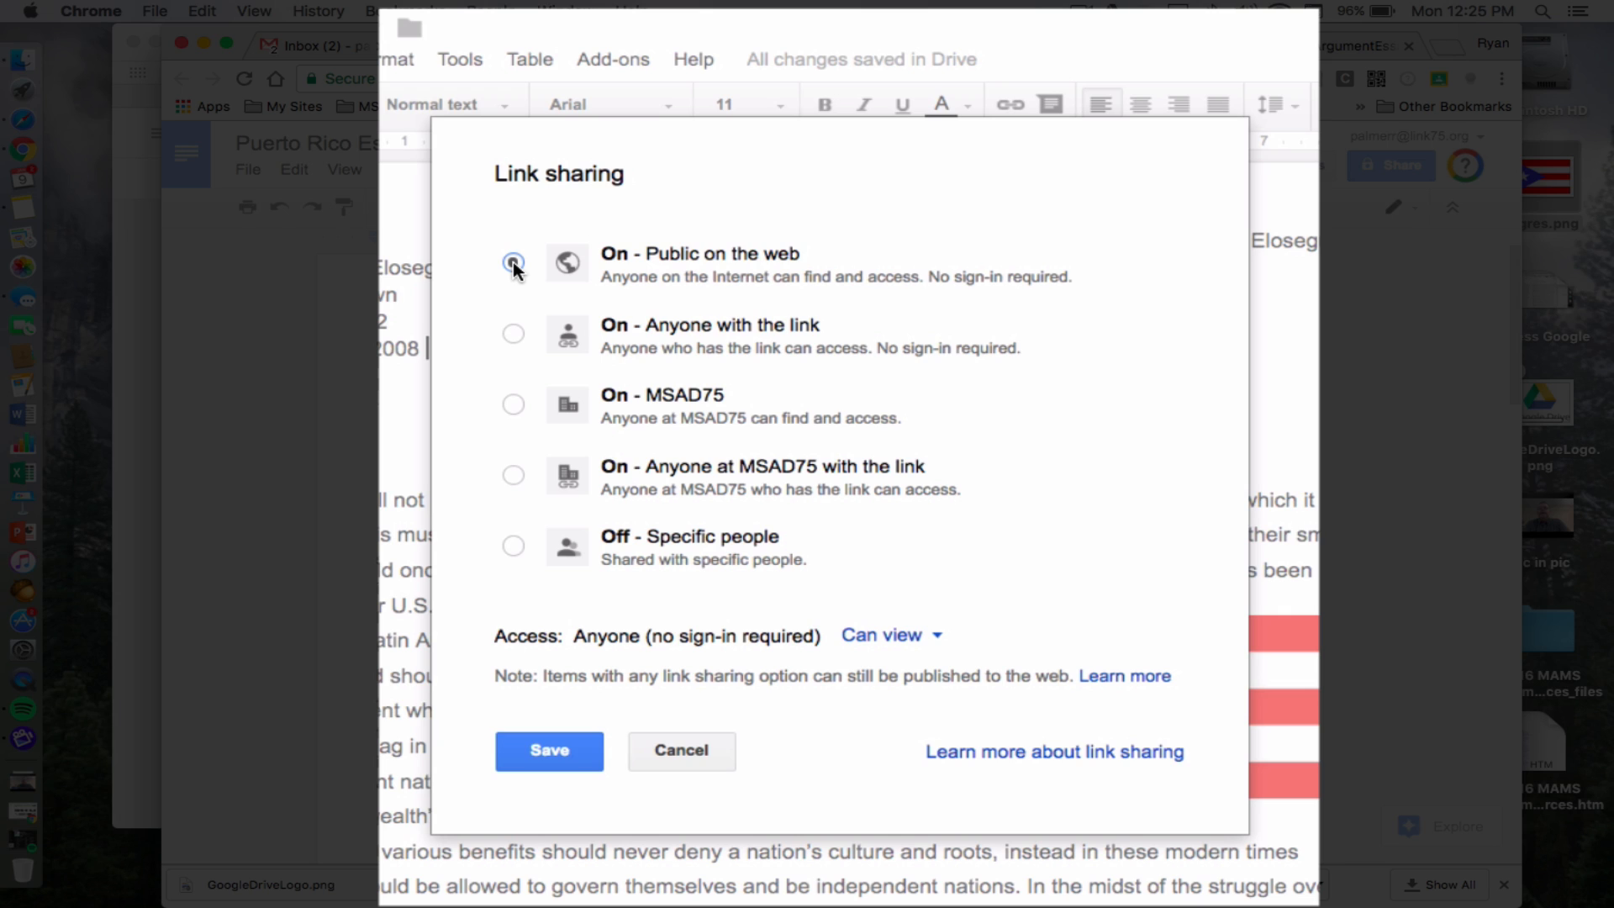
left_click(514, 334)
left_click(513, 406)
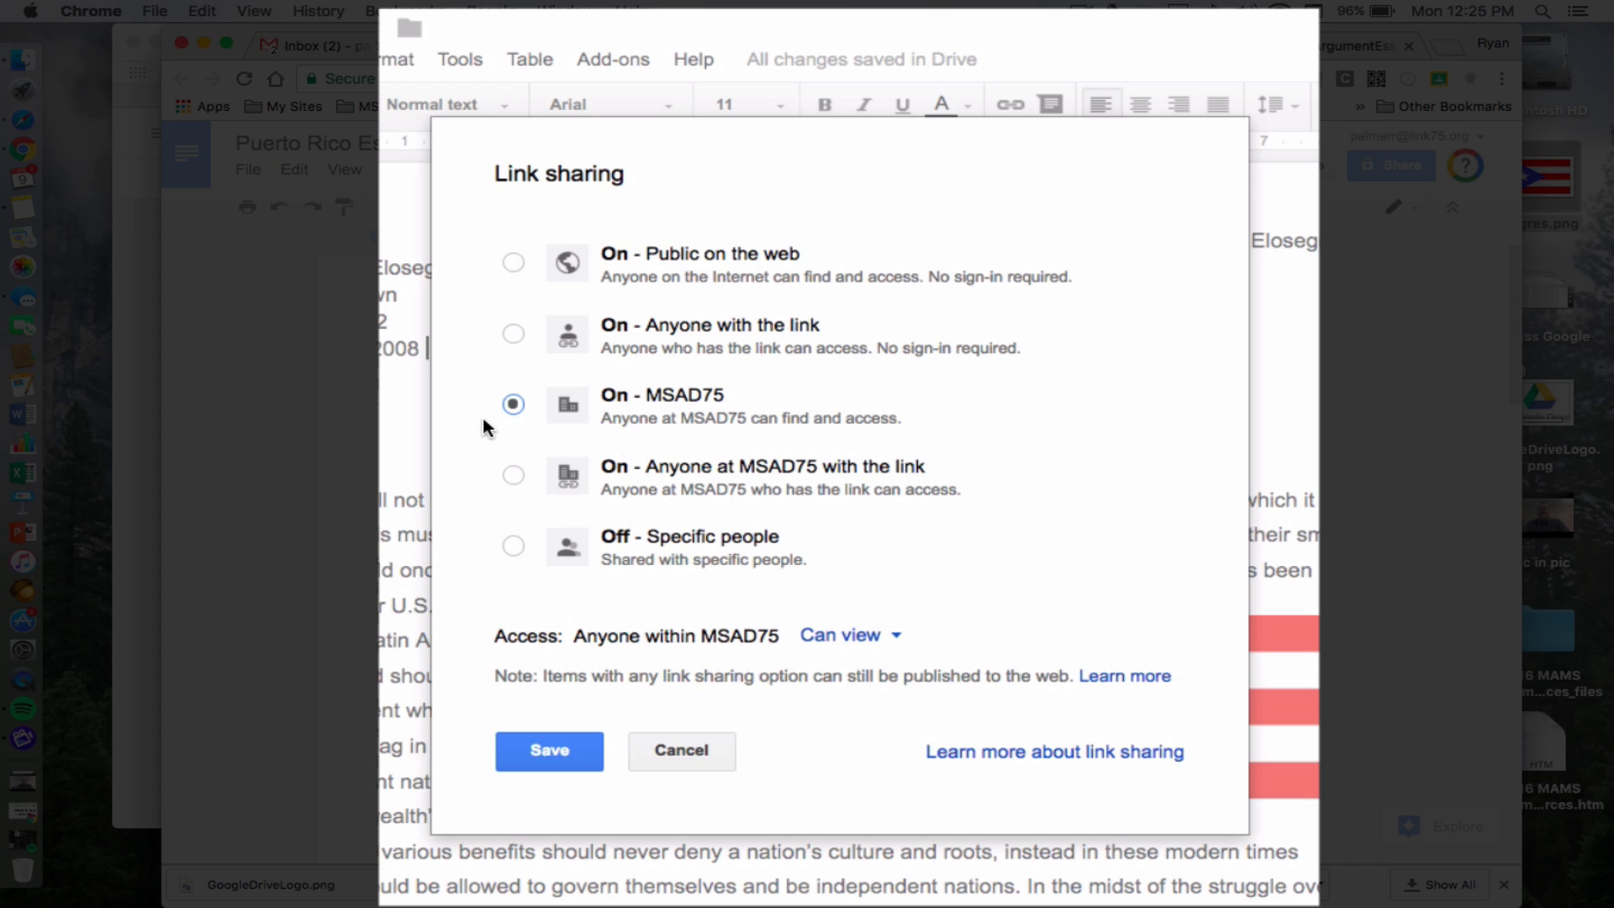
left_click(511, 472)
left_click(512, 548)
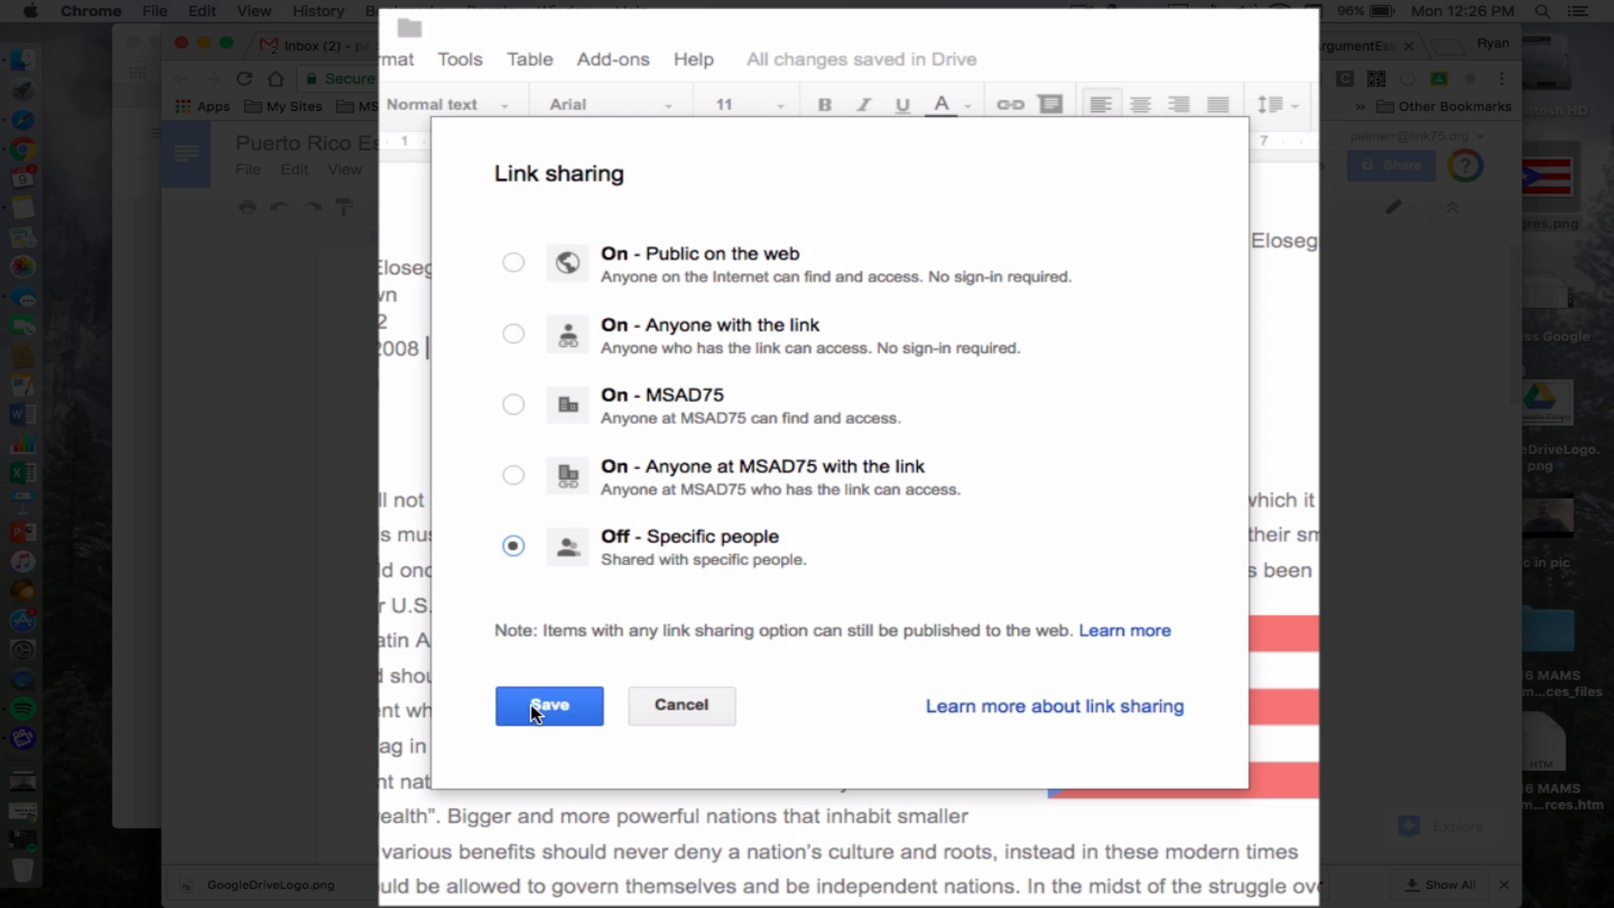
left_click(682, 706)
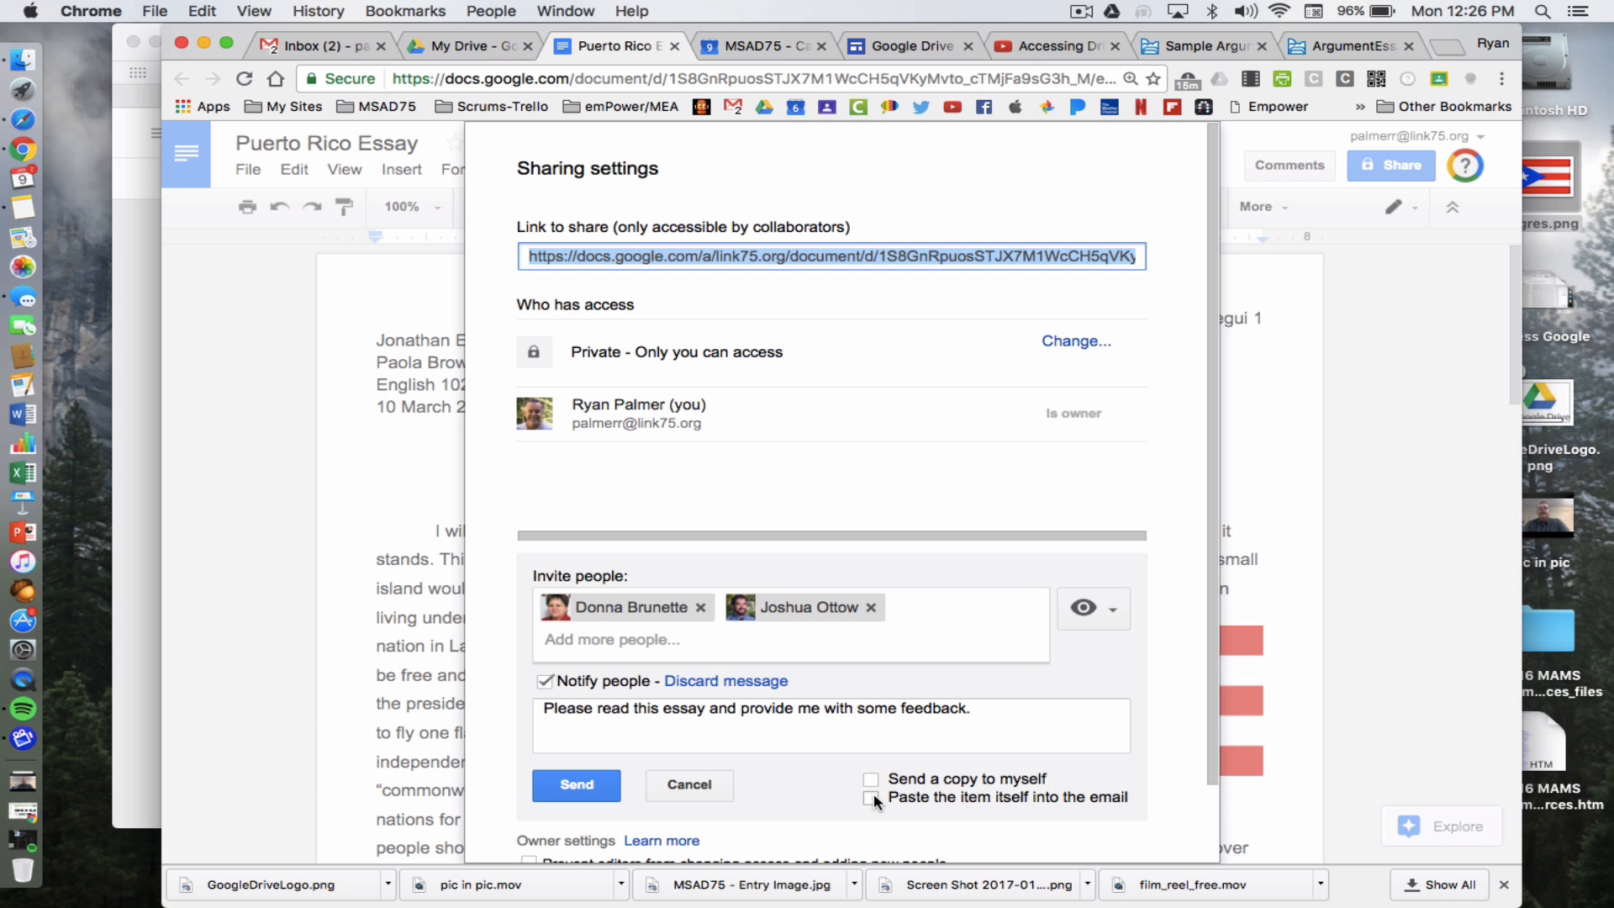
Try the options to send a copy to myself and paste the item into the email, discarding the invitation and closing the sharing settings.
left_click(872, 797)
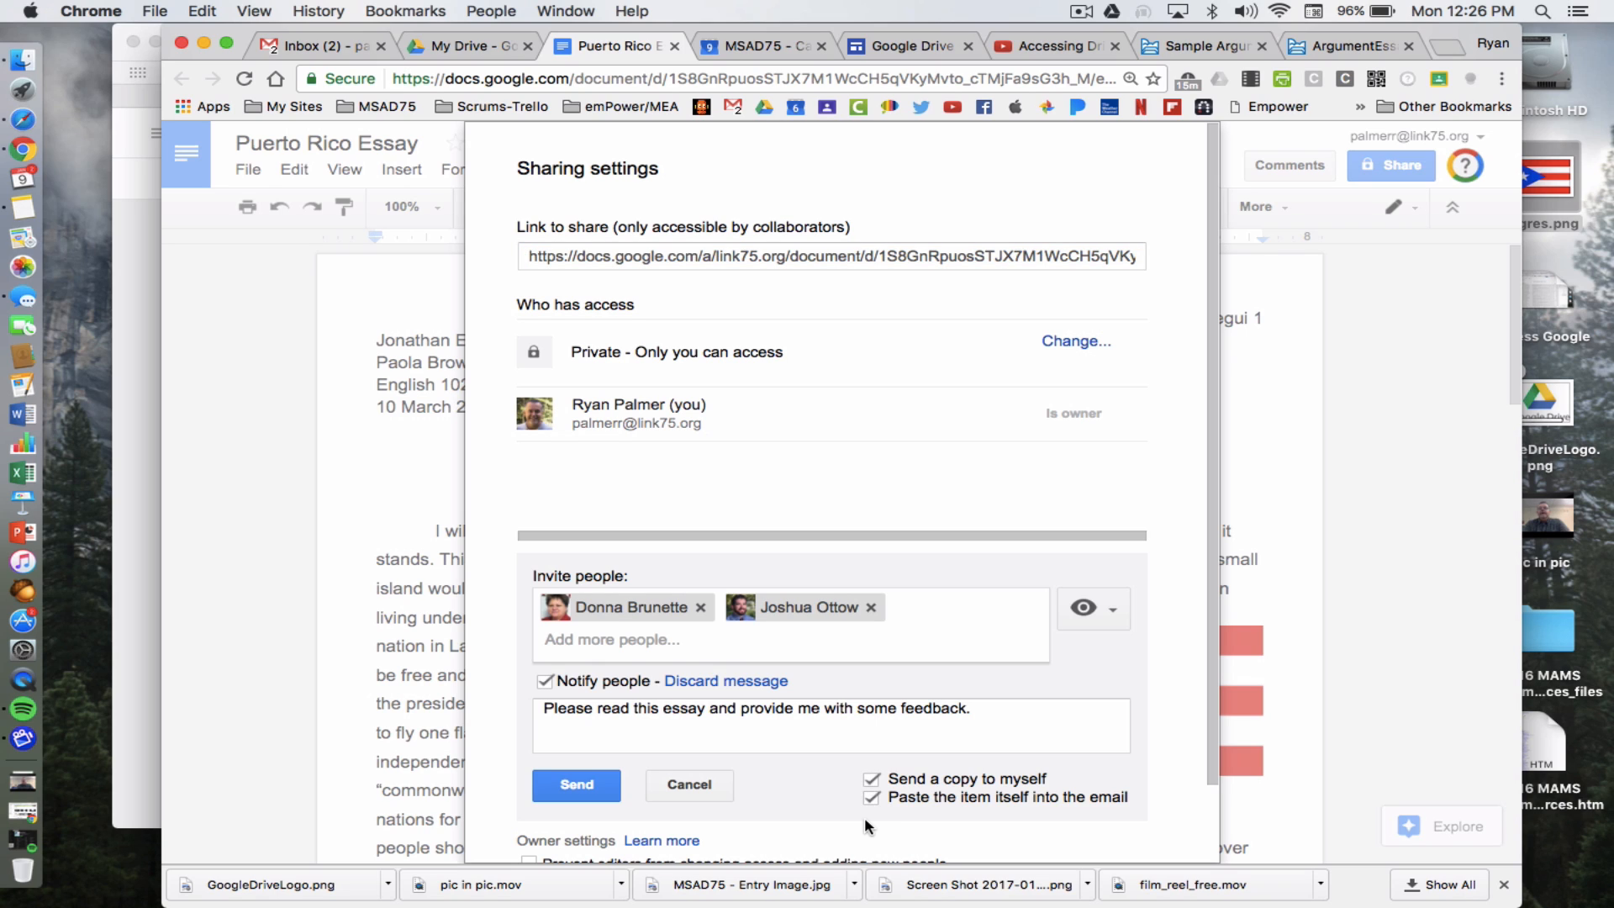
left_click(699, 788)
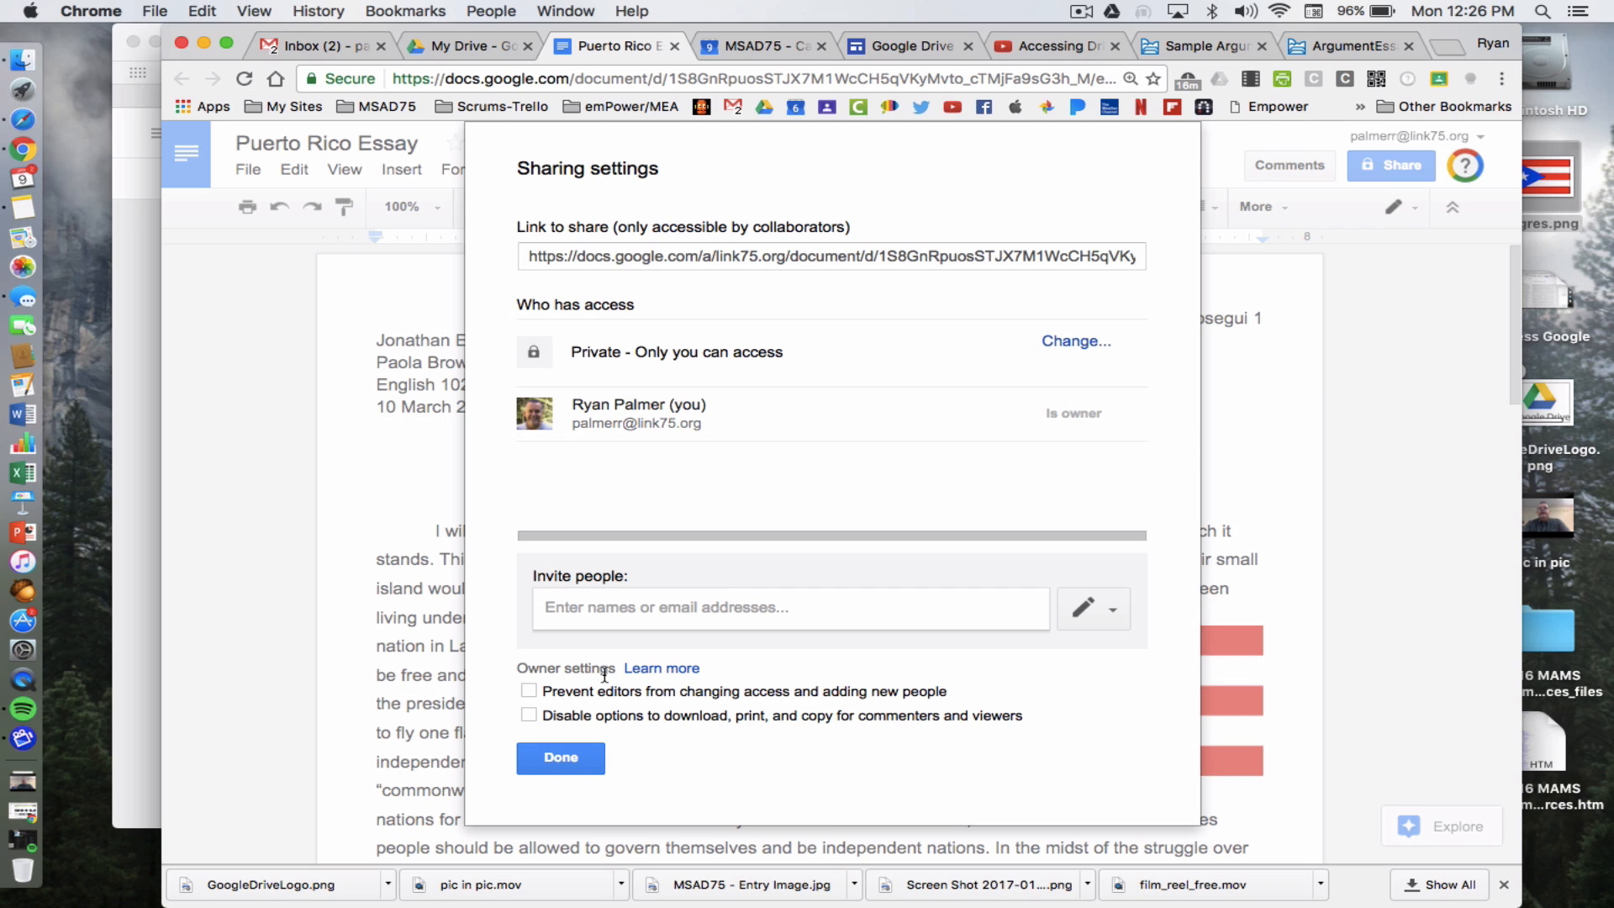
left_click(563, 759)
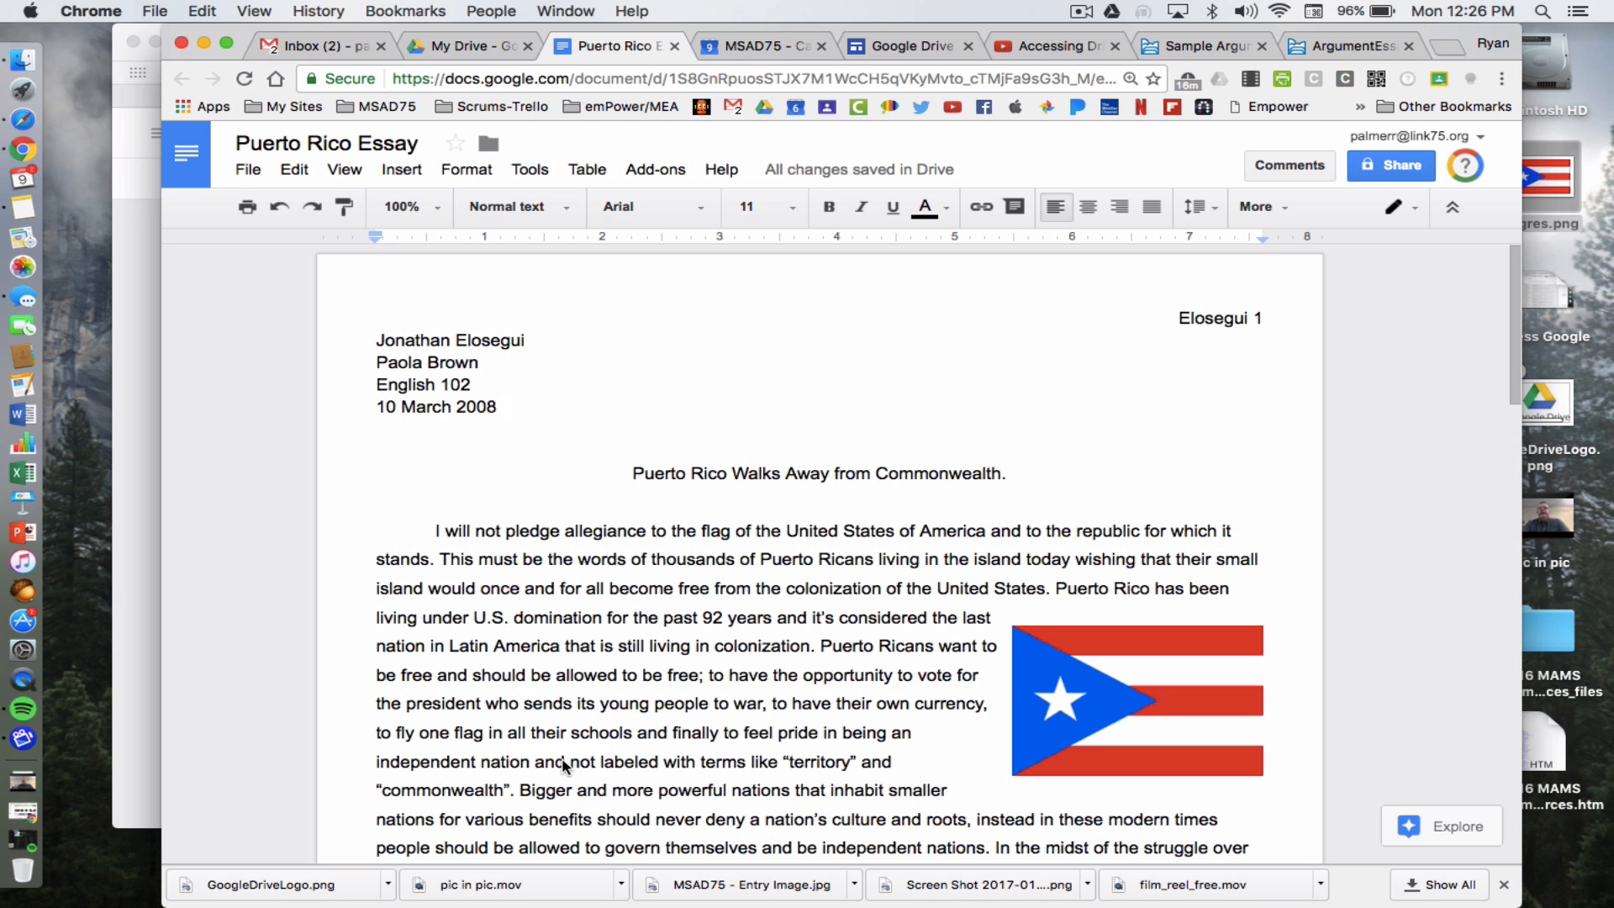